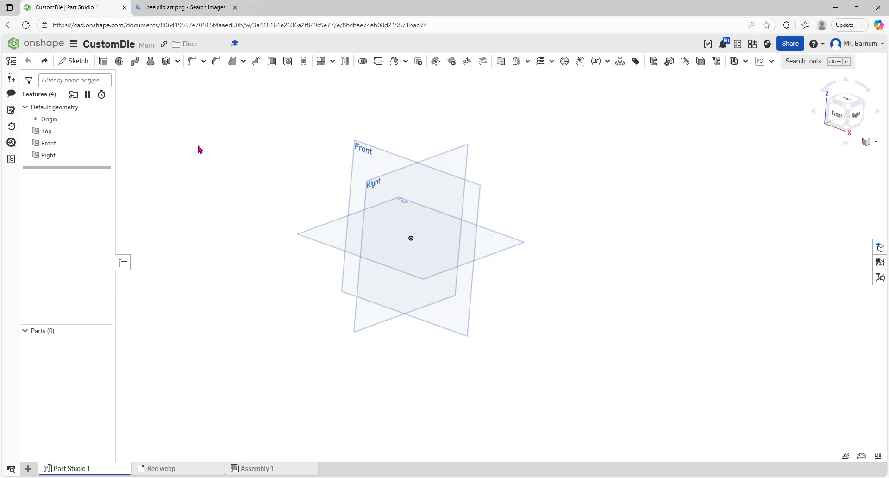
Step: Start a new sketch on the Top plane and view it face-on
{"action": "left_click", "coordinate": [82, 66]}
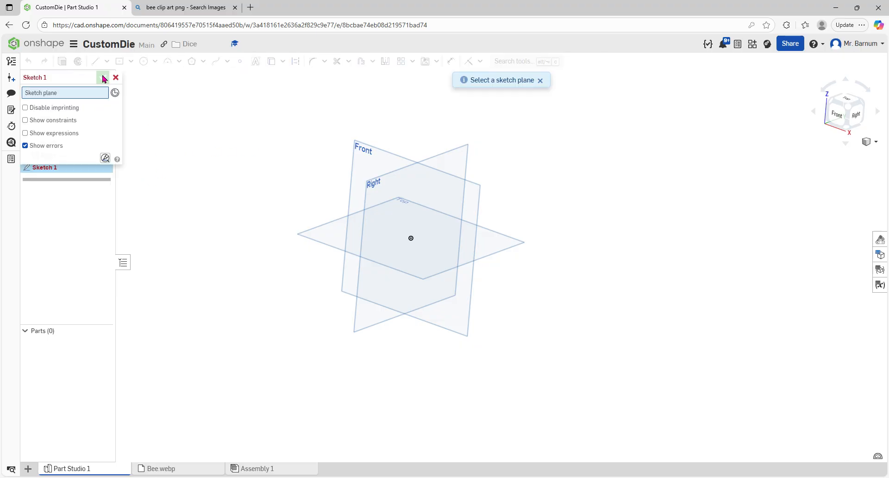
{"action": "left_click", "coordinate": [327, 230]}
{"action": "key", "text": "n"}
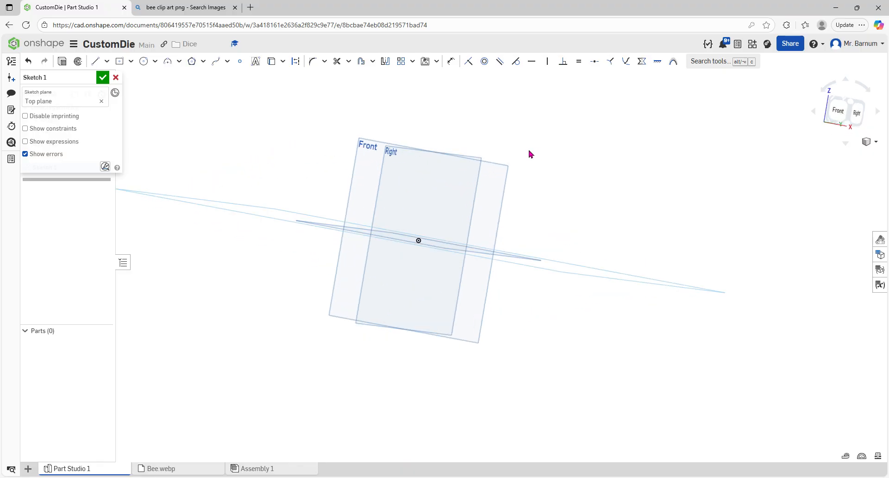
Step: Draw a center-point rectangle centered on the origin
{"action": "left_click", "coordinate": [131, 61]}
{"action": "left_click", "coordinate": [141, 95]}
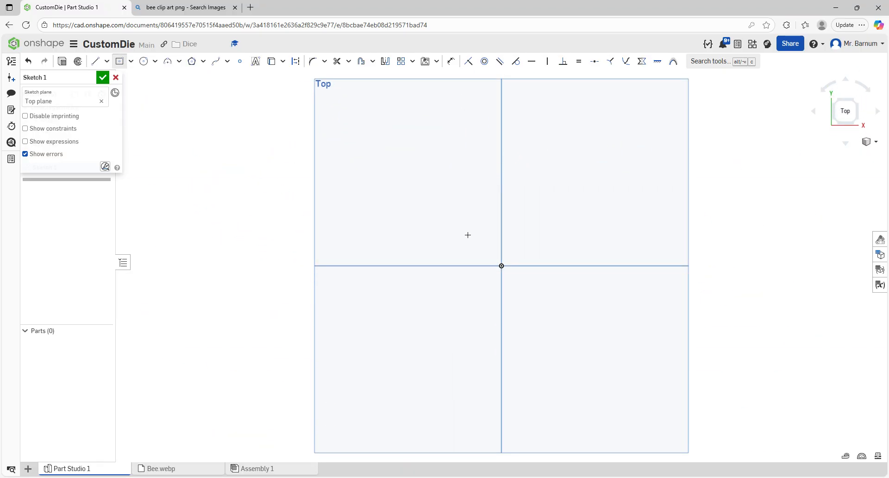
{"action": "left_click", "coordinate": [502, 266]}
{"action": "left_click", "coordinate": [546, 212]}
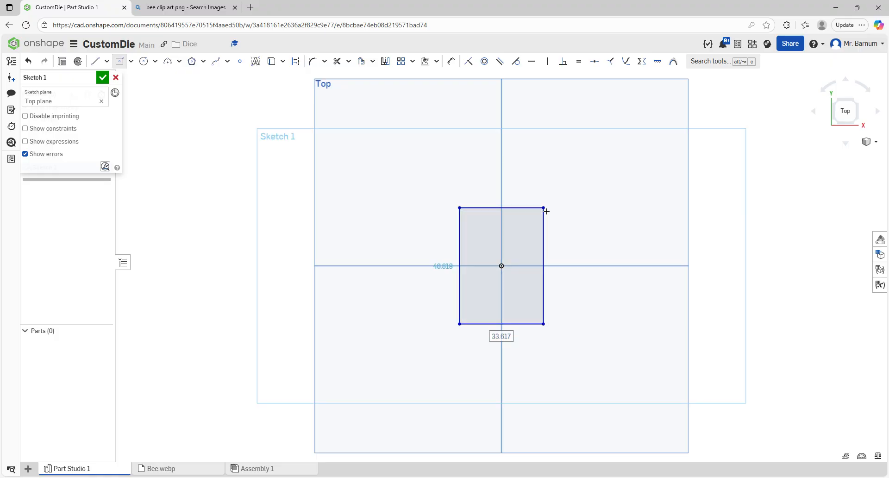
Step: Set the rectangle's width and height to 30 mm and finish the sketch
{"action": "type", "text": "30"}
{"action": "key", "text": "Return"}
{"action": "type", "text": "3"}
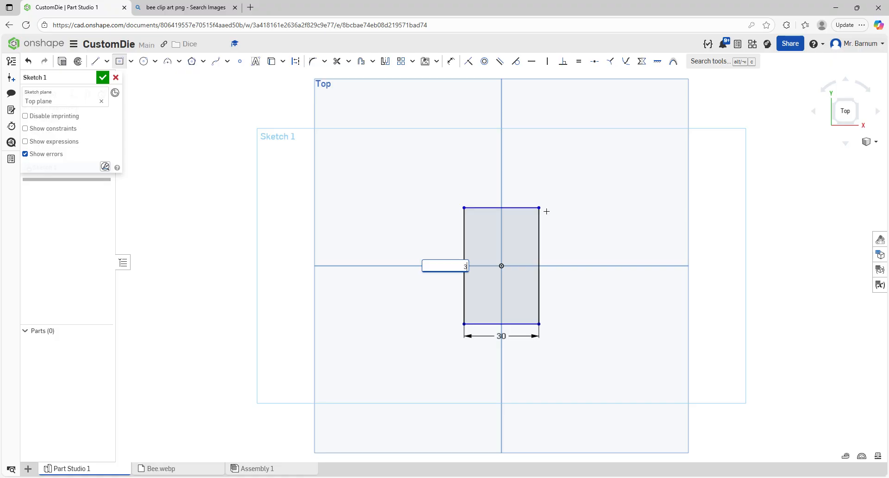
{"action": "type", "text": "0mm"}
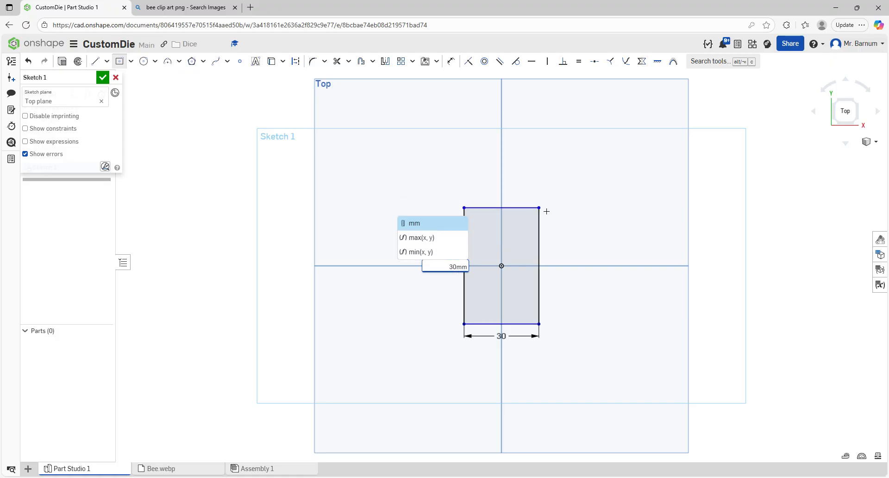
{"action": "key", "text": "Return"}
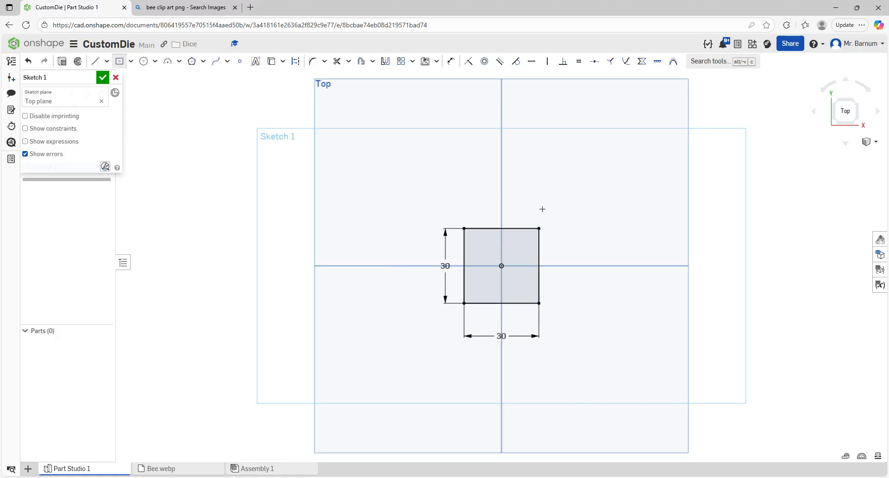
{"action": "left_click", "coordinate": [103, 78]}
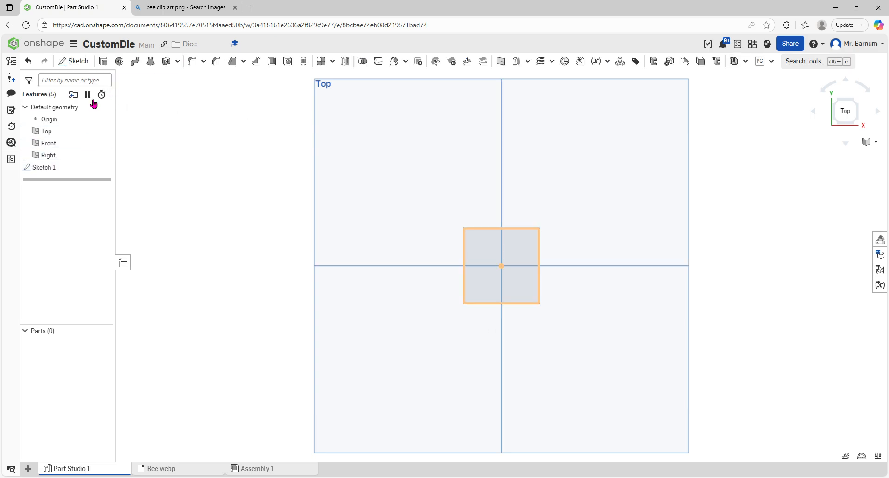
Step: Rename the sketch to Base
{"action": "right_click", "coordinate": [57, 170]}
{"action": "left_click", "coordinate": [86, 180]}
{"action": "type", "text": "Ma-"}
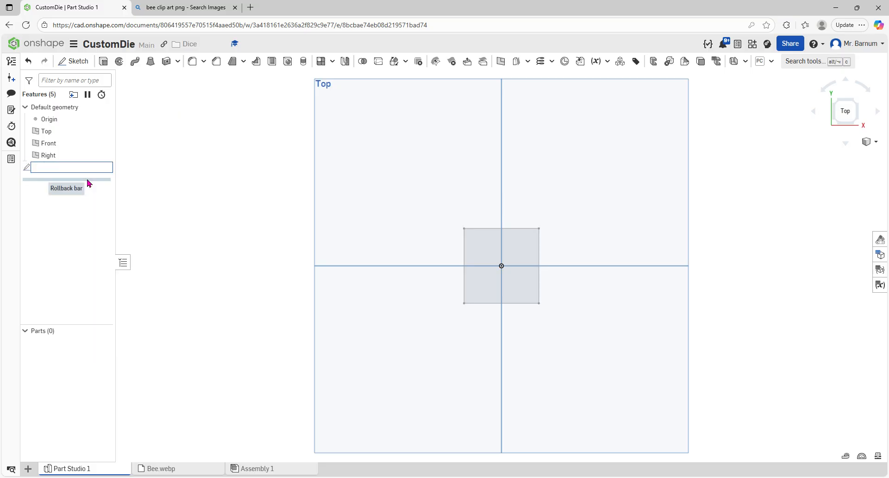
{"action": "key", "text": "Return"}
Step: Extrude the Base sketch's square face to a depth of 30 mm
{"action": "left_click", "coordinate": [103, 61]}
{"action": "left_click", "coordinate": [505, 244]}
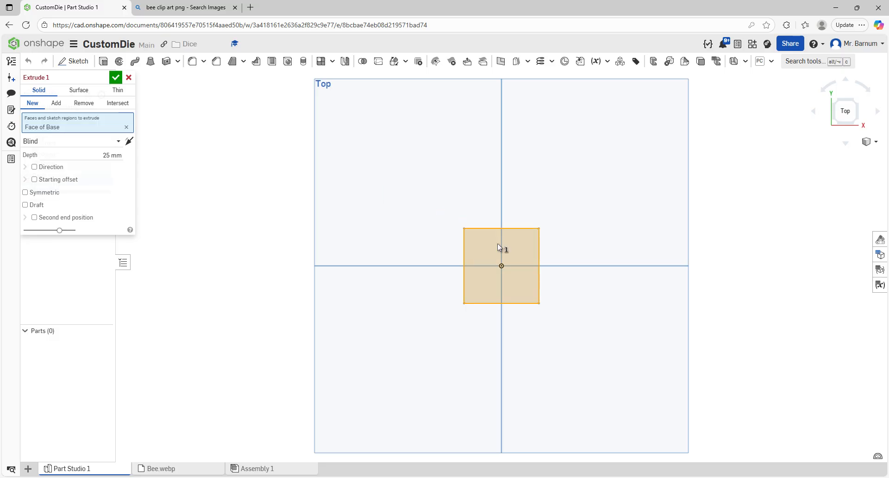
{"action": "left_click", "coordinate": [109, 156]}
{"action": "type", "text": "30"}
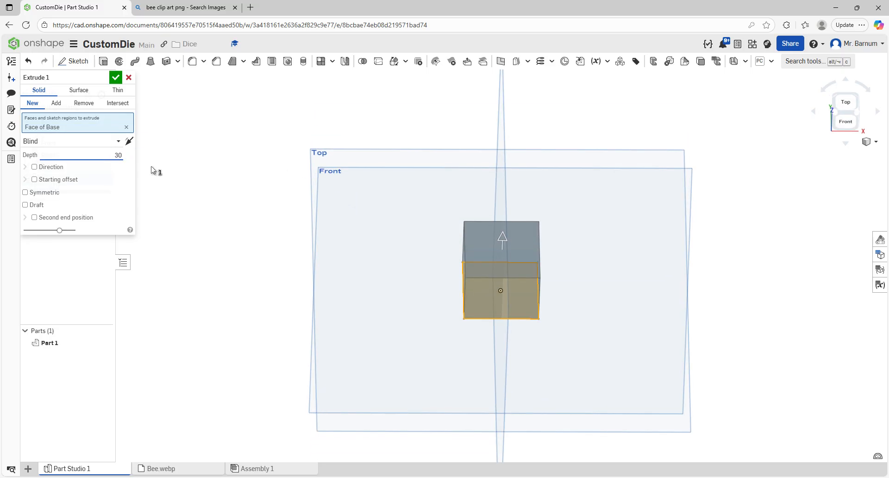
{"action": "key", "text": "Return"}
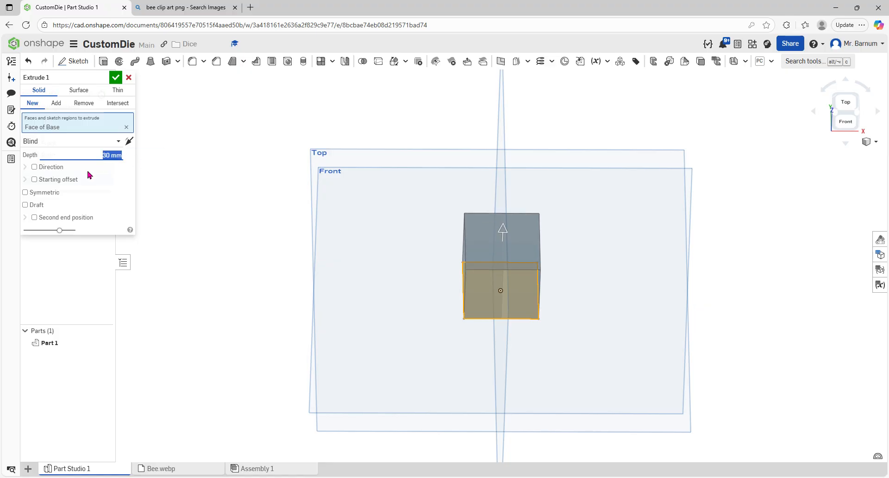
Step: Make the extrusion symmetric about the sketch plane
{"action": "left_click", "coordinate": [26, 192]}
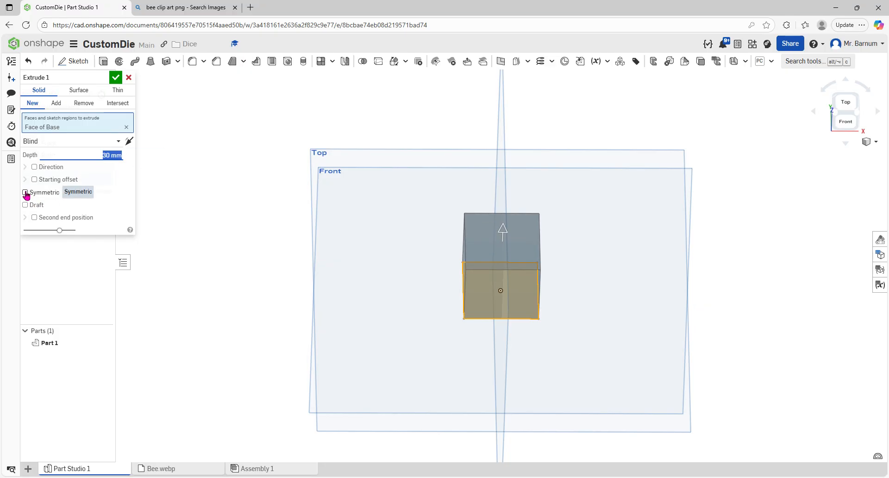
{"action": "right_click_drag", "start_coordinate": [292, 274], "coordinate": [258, 243]}
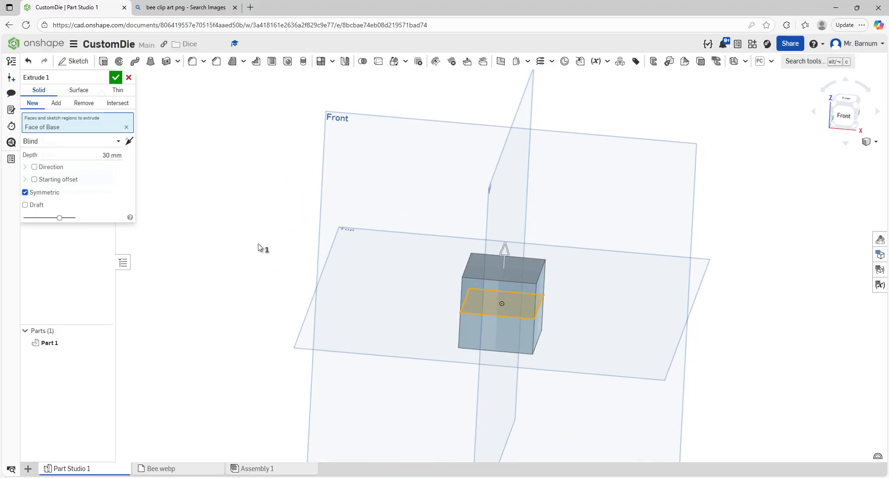
{"action": "left_click", "coordinate": [29, 193]}
{"action": "left_click", "coordinate": [29, 194]}
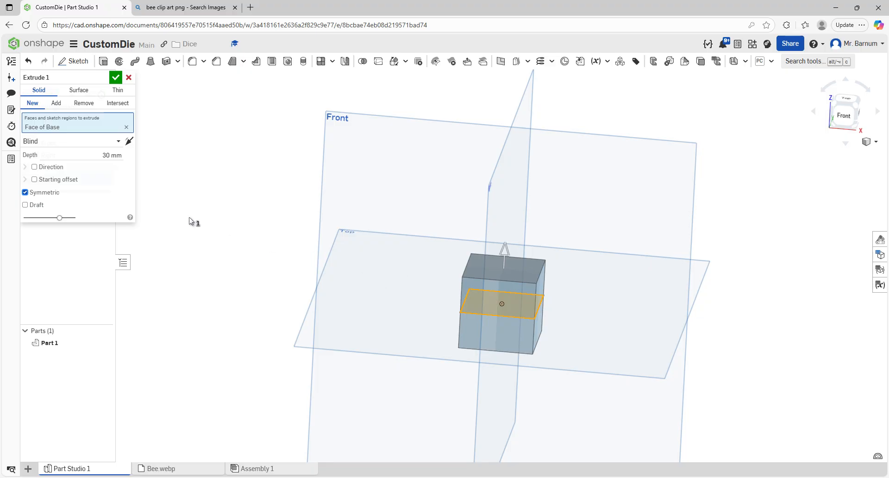
Step: Name the extrusion cube and confirm the feature
{"action": "left_click", "coordinate": [105, 79]}
{"action": "type", "text": "cube"}
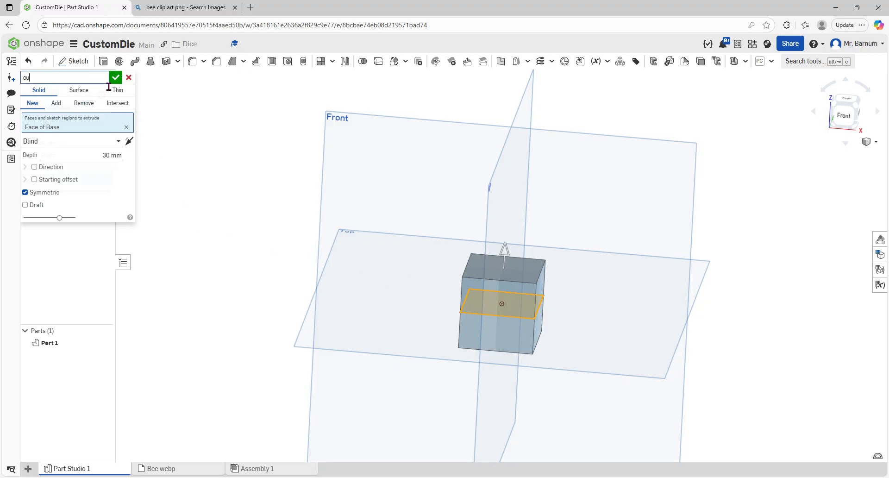
{"action": "key", "text": "Return"}
{"action": "left_click", "coordinate": [114, 77]}
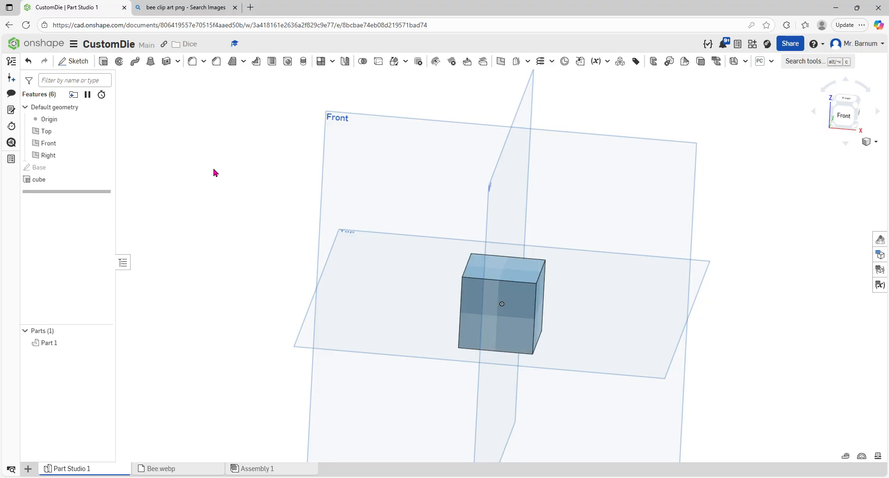
Step: Start a new sketch on the cube's top face and view it face-on
{"action": "right_click_drag", "start_coordinate": [208, 166], "coordinate": [214, 182]}
{"action": "left_click", "coordinate": [73, 61]}
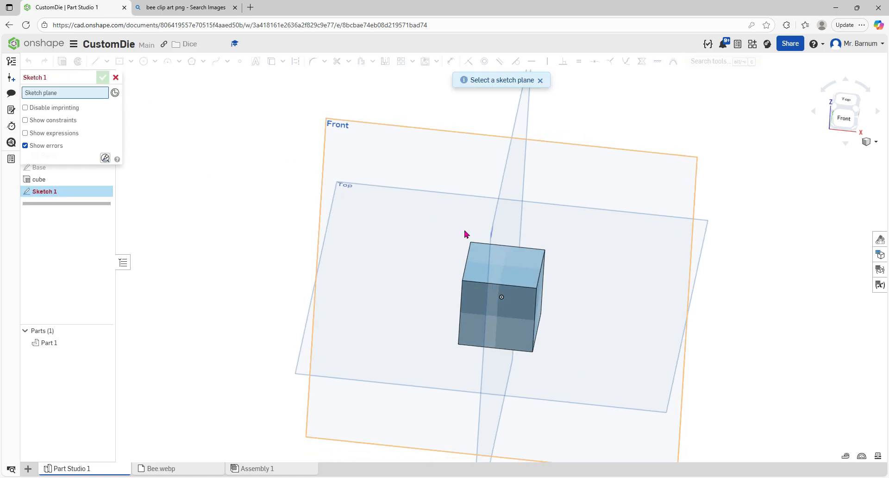
{"action": "left_click", "coordinate": [519, 263]}
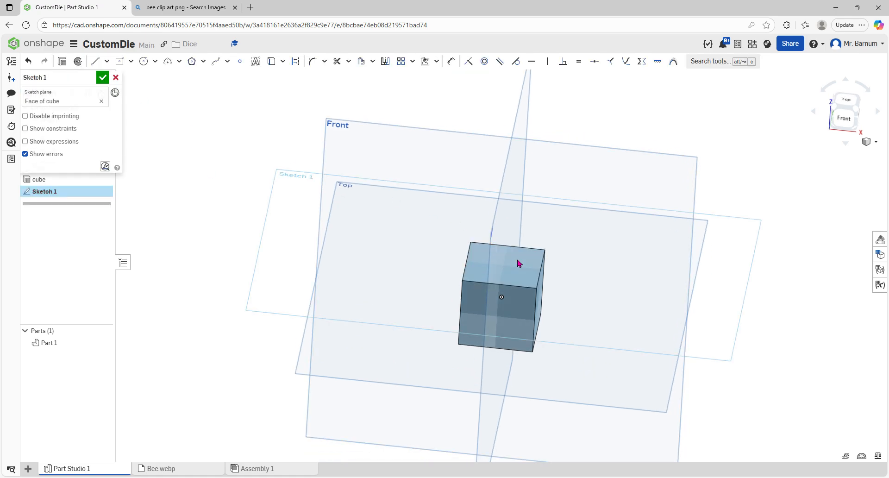
{"action": "key", "text": "n"}
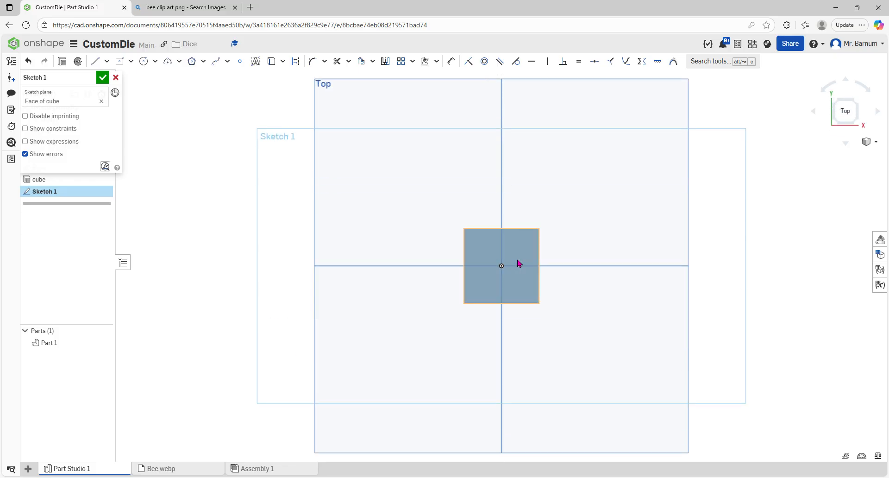
{"action": "scroll", "coordinate": [463, 266], "scroll_direction": "up", "scroll_amount": 3}
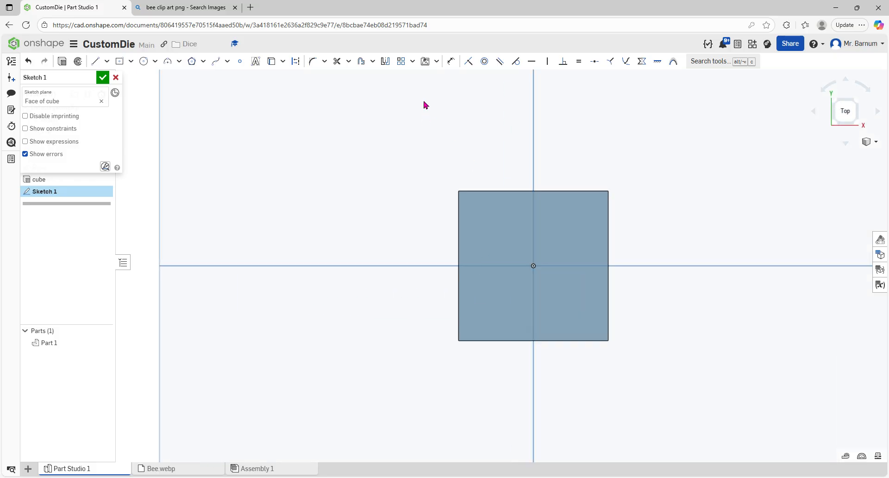
Step: Open the image insertion tool and start importing an image file
{"action": "left_click", "coordinate": [425, 61]}
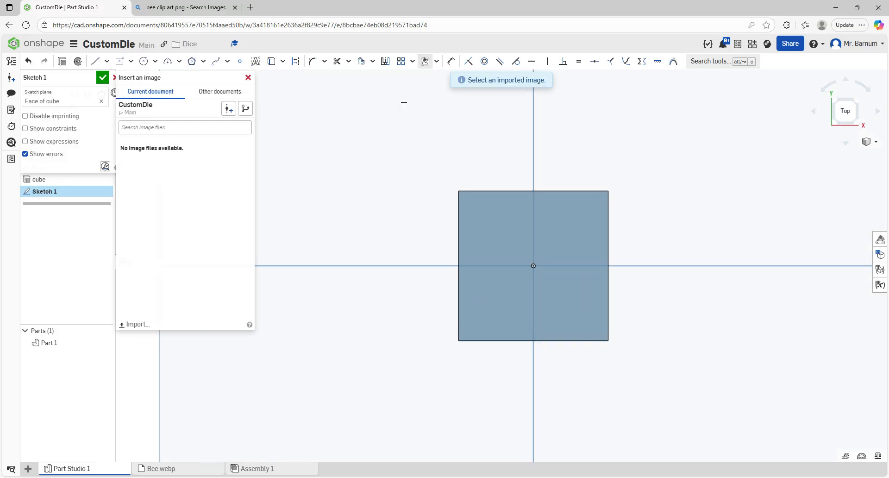
{"action": "left_click", "coordinate": [140, 326]}
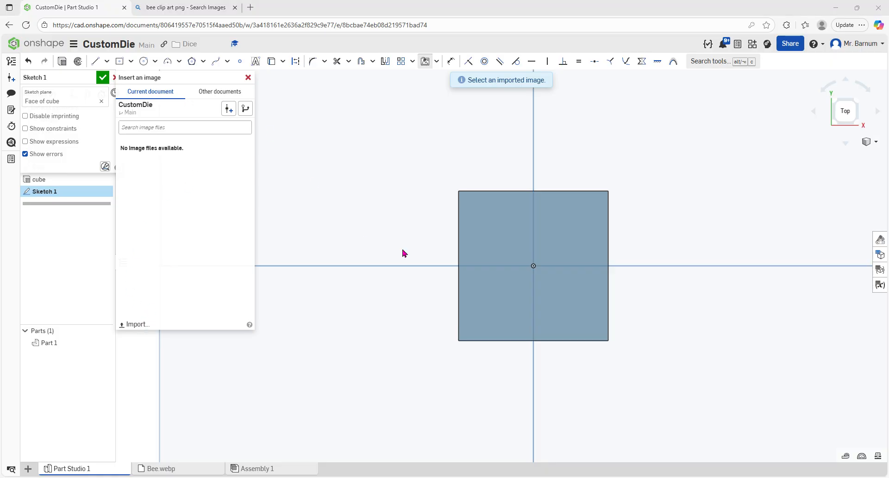
Step: Examine the bee clip art image in the browser's image search results, then return to the CAD tab
{"action": "left_click", "coordinate": [185, 8]}
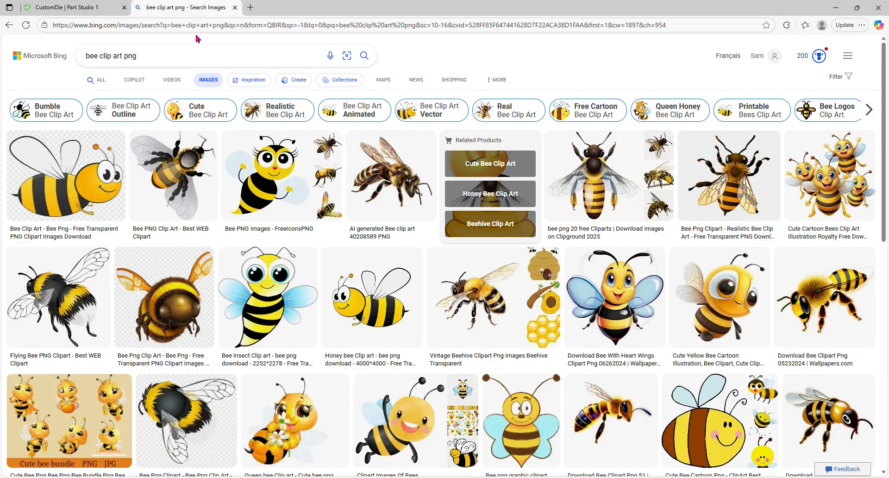
{"action": "left_click", "coordinate": [145, 61]}
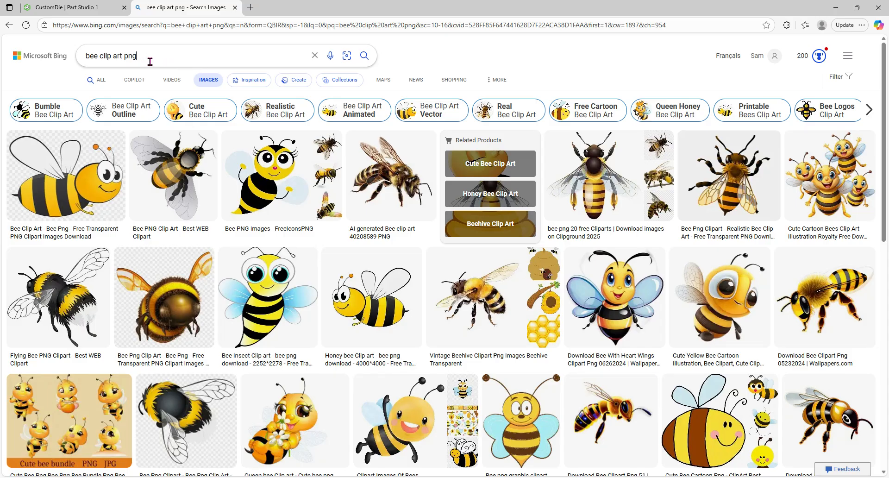
{"action": "left_click", "coordinate": [64, 178]}
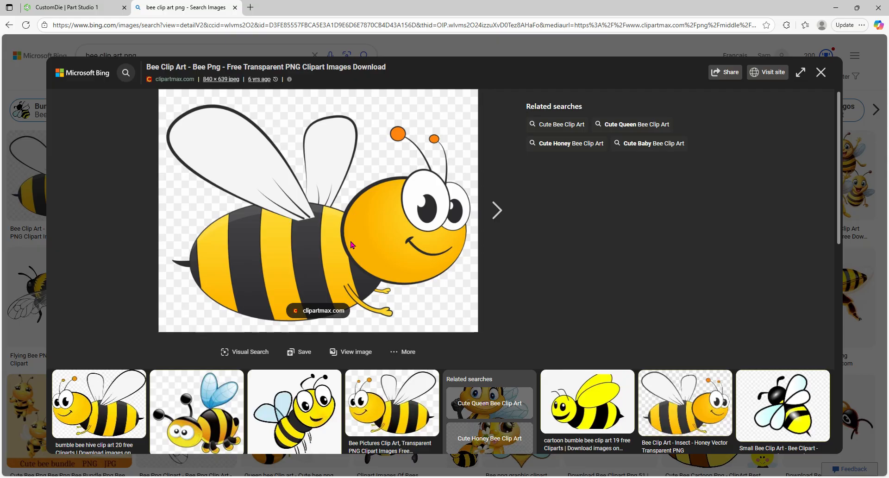
{"action": "left_click", "coordinate": [819, 75]}
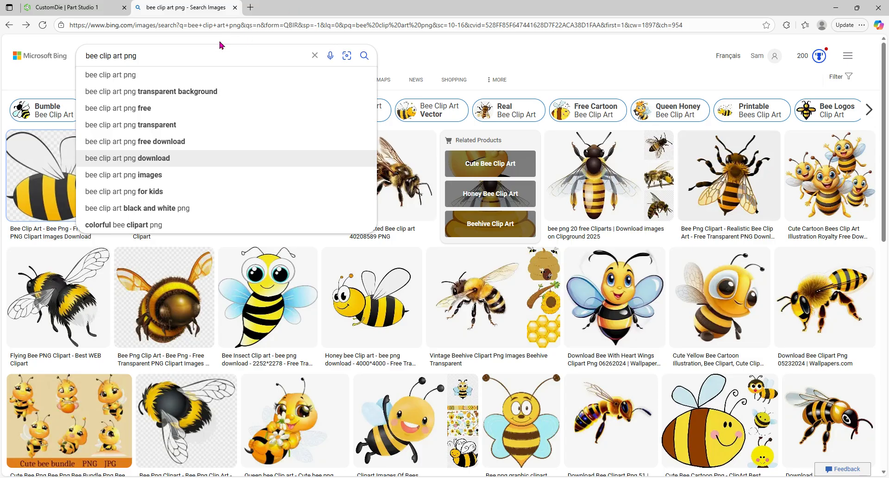
{"action": "left_click", "coordinate": [95, 7]}
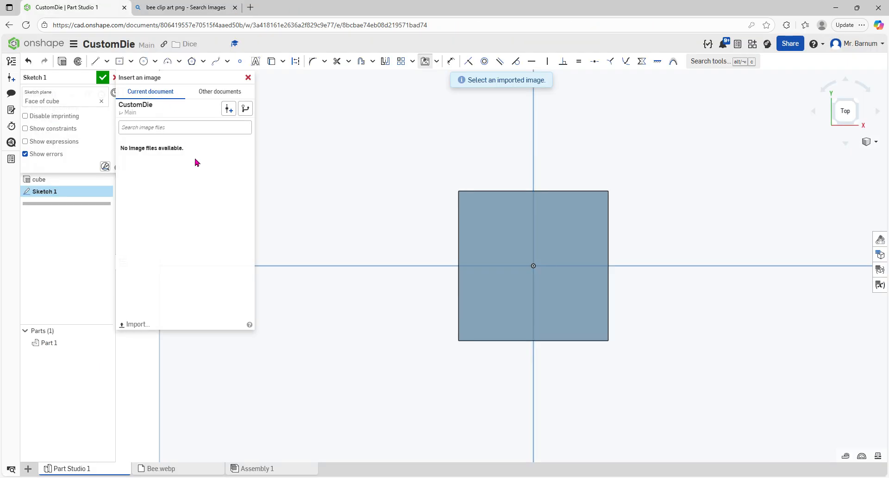
Step: Import Bee.jpg and place it in a rectangle across the cube's top face
{"action": "left_click", "coordinate": [133, 324]}
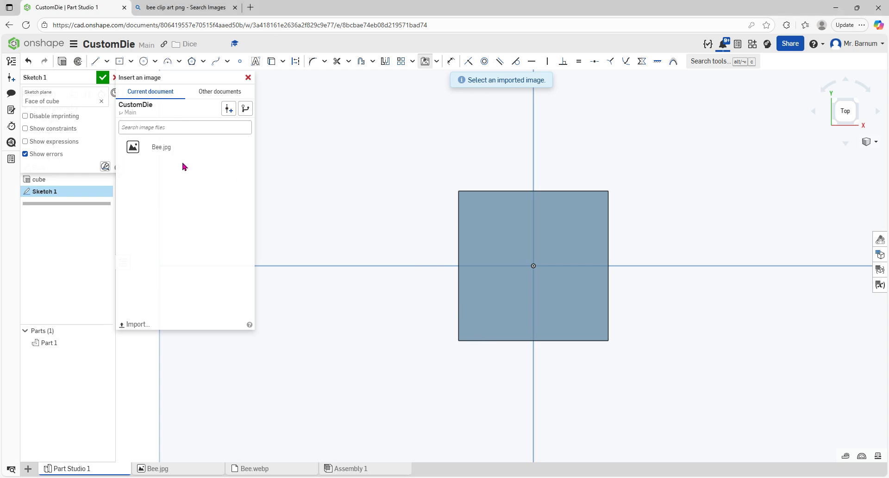
{"action": "left_click", "coordinate": [149, 149]}
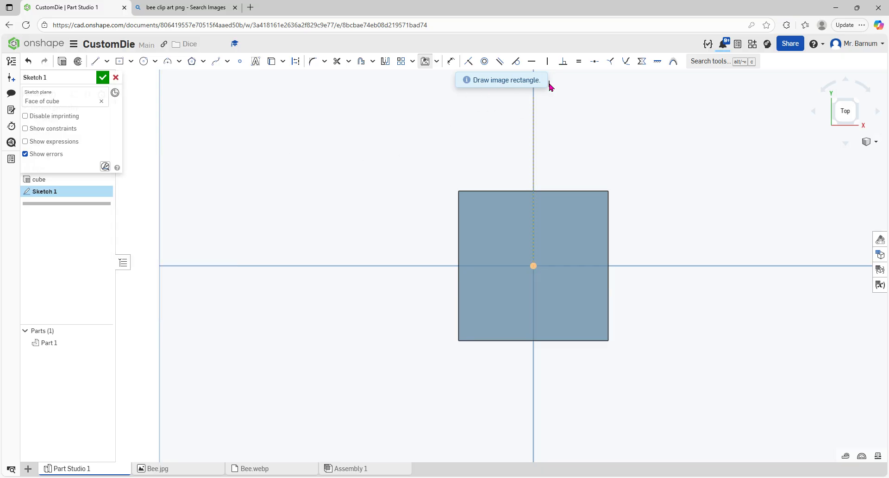
{"action": "mouse_move", "coordinate": [472, 204]}
{"action": "left_mouse_down"}
{"action": "mouse_move", "coordinate": [577, 324]}
{"action": "mouse_move", "coordinate": [553, 307]}
{"action": "mouse_move", "coordinate": [605, 310]}
{"action": "left_mouse_up"}
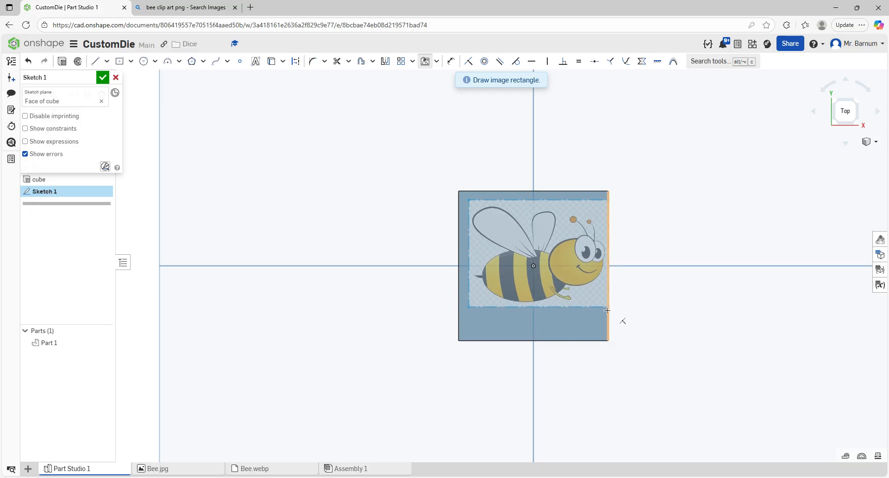
{"action": "mouse_move", "coordinate": [606, 311]}
{"action": "left_mouse_down"}
{"action": "mouse_move", "coordinate": [597, 300]}
{"action": "mouse_move", "coordinate": [601, 308]}
{"action": "left_mouse_up"}
{"action": "left_click", "coordinate": [602, 308]}
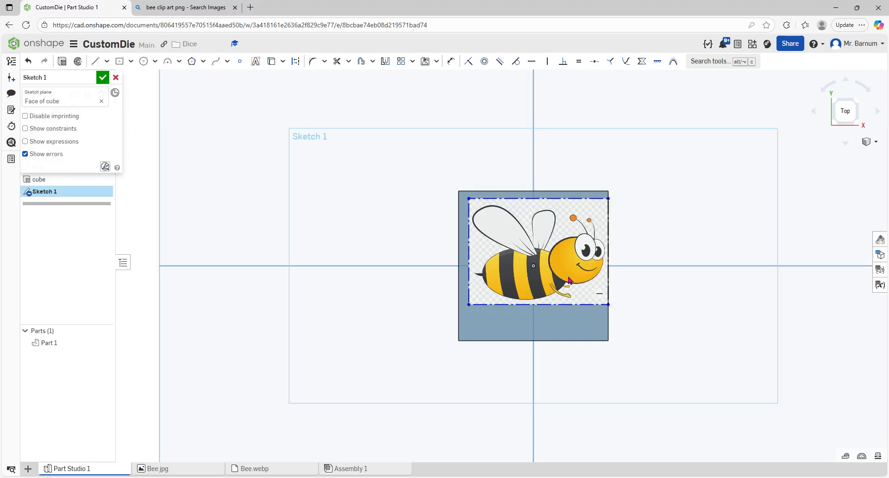
Step: Drag the bee image, then undo both the move and the image placement
{"action": "left_click_drag", "start_coordinate": [570, 249], "coordinate": [563, 268]}
{"action": "key", "text": "ctrl+z"}
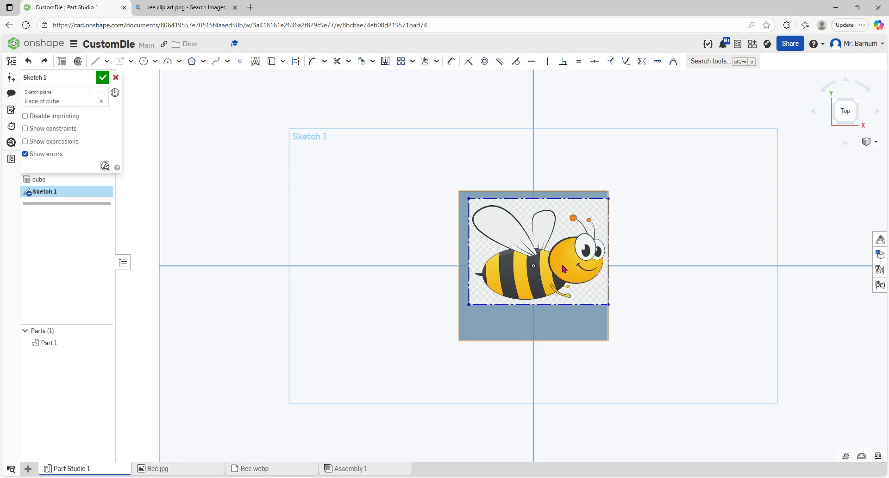
{"action": "key", "text": "ctrl+z"}
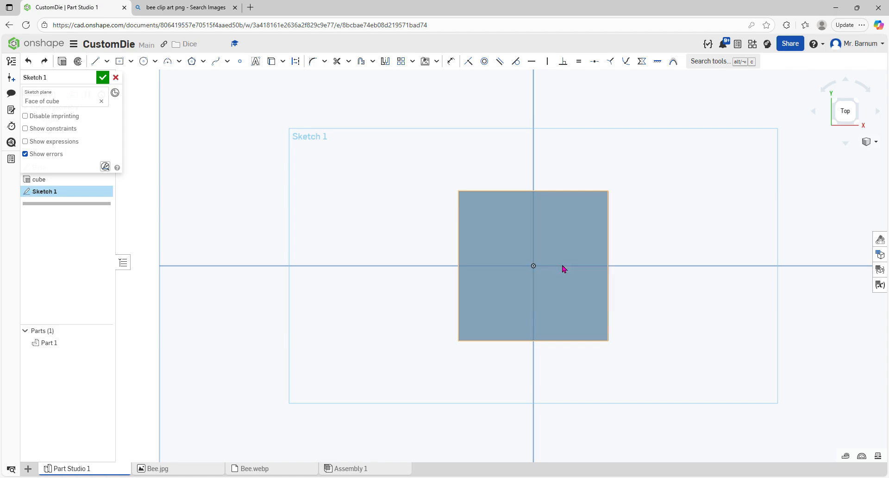
Step: Insert Bee.jpg as an image rectangle spanning most of the cube's top face
{"action": "left_click", "coordinate": [425, 61]}
{"action": "left_click", "coordinate": [438, 63]}
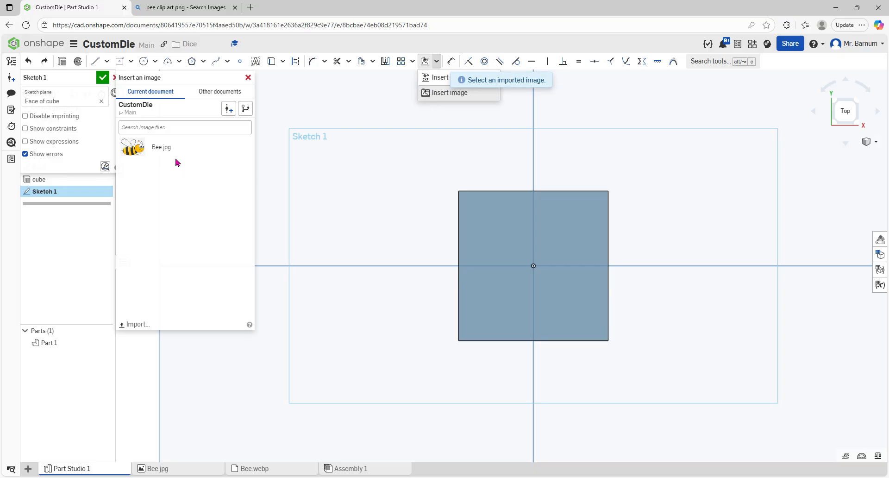
{"action": "left_click", "coordinate": [165, 148]}
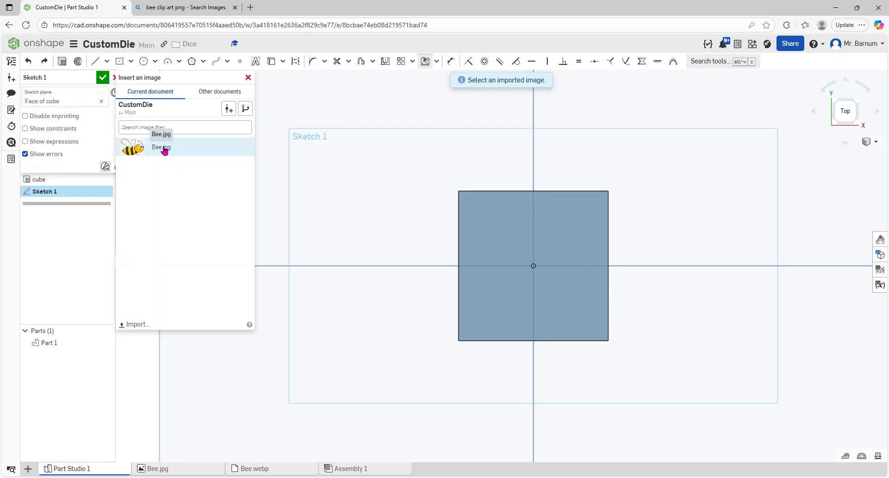
{"action": "left_click", "coordinate": [467, 203]}
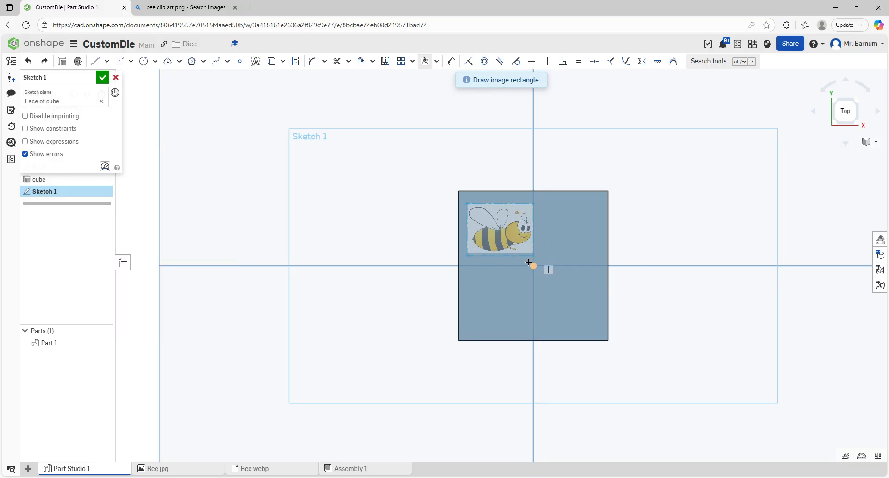
{"action": "left_click", "coordinate": [562, 311]}
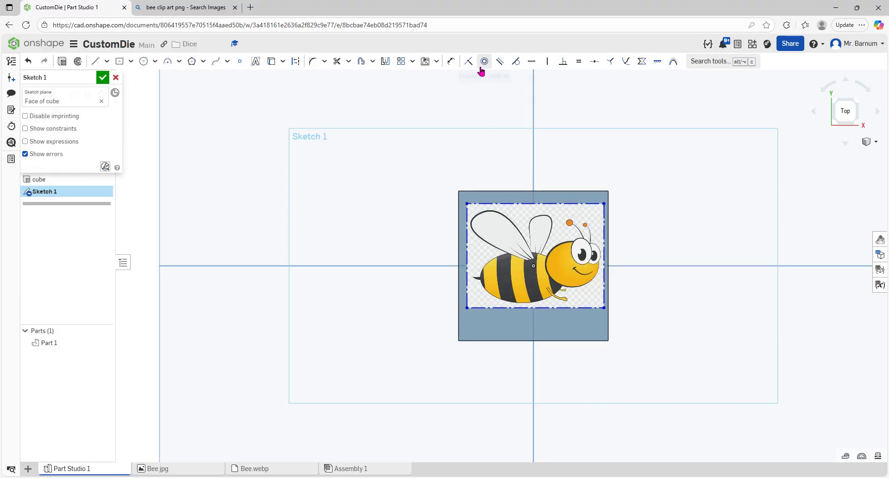
Step: Dimension the image's top edge width to 30 mm
{"action": "left_click", "coordinate": [455, 63]}
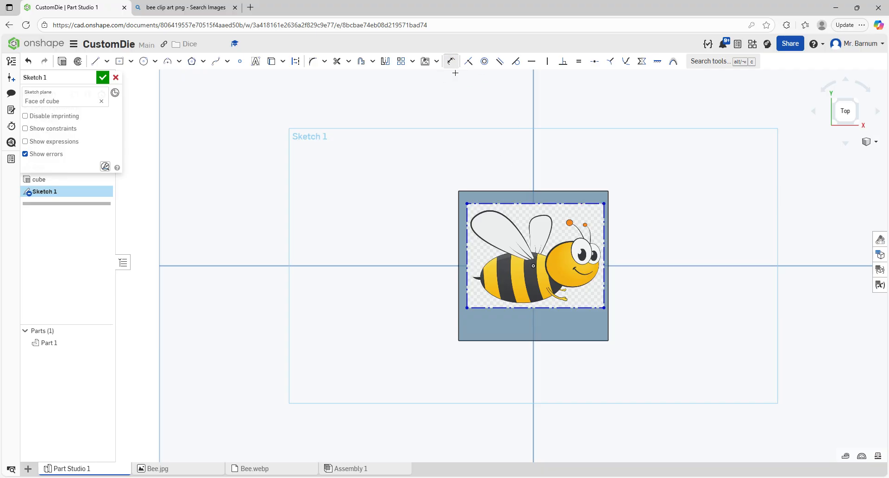
{"action": "left_click", "coordinate": [523, 203]}
{"action": "left_click", "coordinate": [563, 155]}
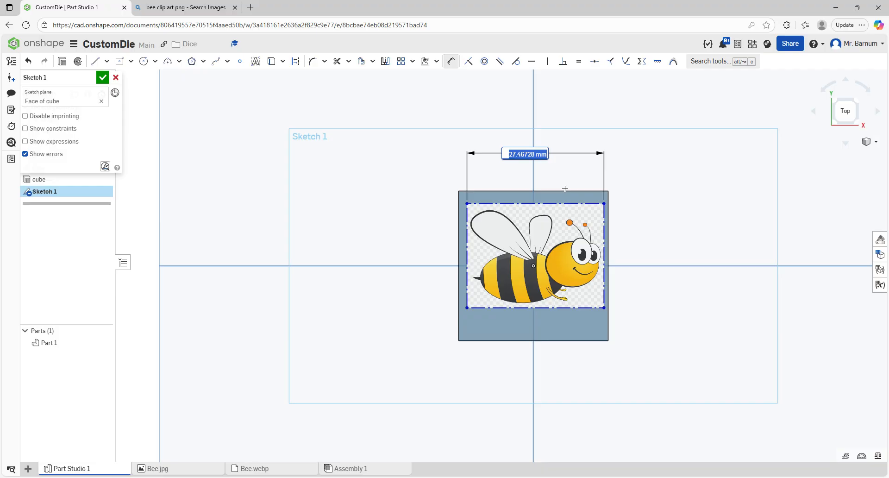
{"action": "type", "text": "30"}
{"action": "key", "text": "Return"}
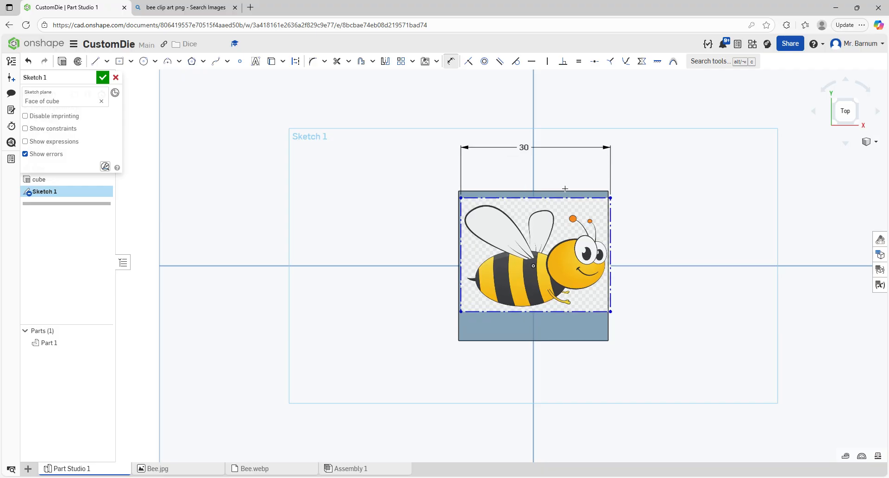
Step: Try rotating the bee image about its left edge with a transform tool, then undo the rotation
{"action": "left_click", "coordinate": [412, 61]}
{"action": "left_click", "coordinate": [428, 111]}
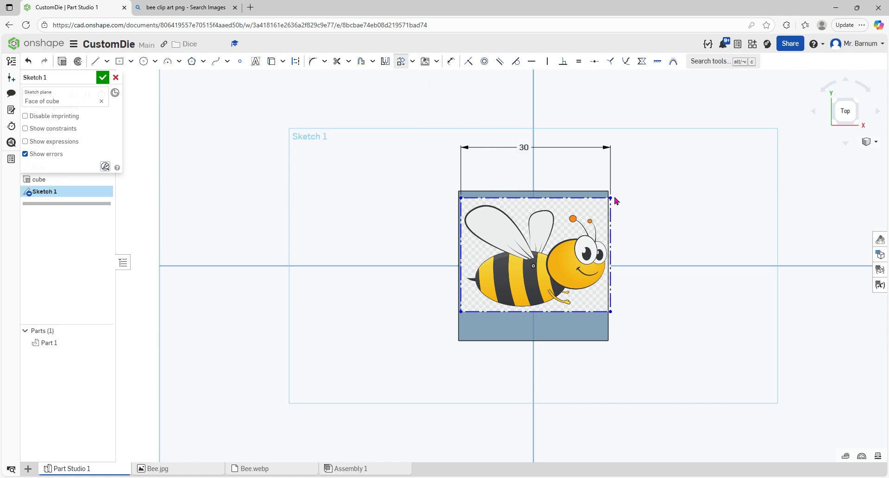
{"action": "left_click", "coordinate": [461, 236]}
{"action": "left_click_drag", "start_coordinate": [663, 314], "coordinate": [622, 228]}
{"action": "left_click", "coordinate": [708, 199]}
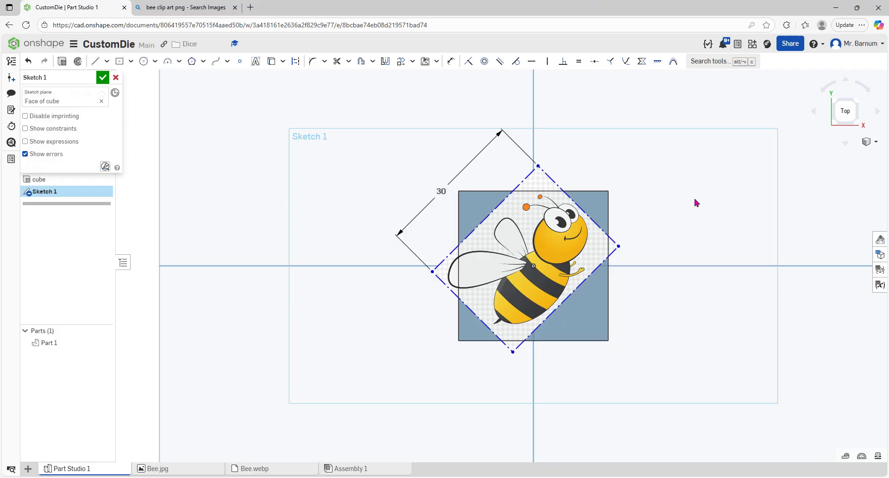
{"action": "left_click", "coordinate": [28, 61]}
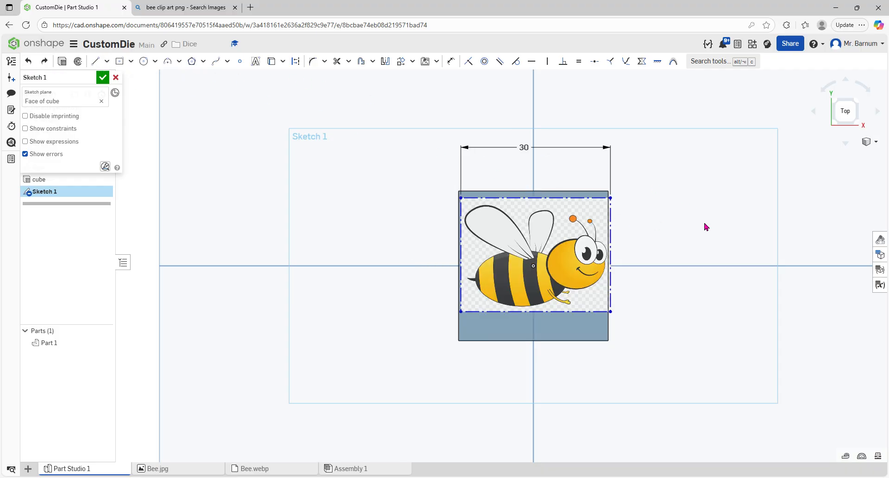
Step: Set the image width dimension to 27 mm
{"action": "double_click", "coordinate": [524, 147]}
{"action": "type", "text": "27"}
{"action": "key", "text": "Return"}
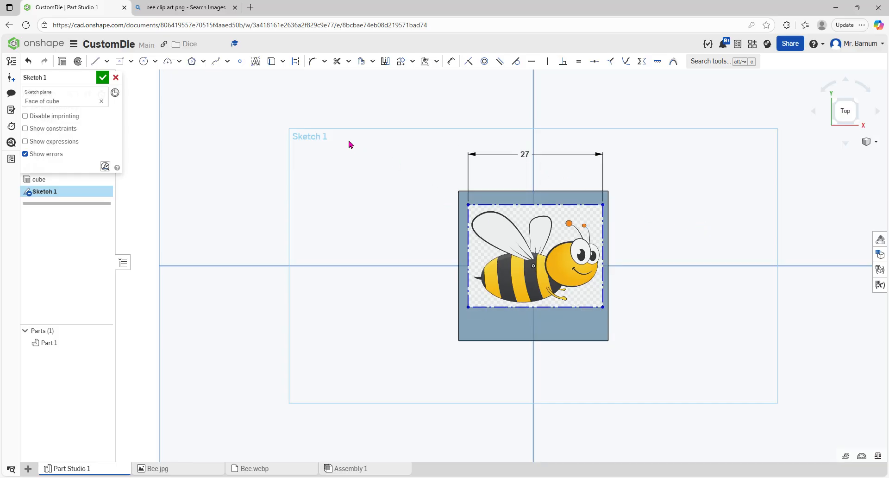
Step: Sketch an ellipse 17 mm by 10 mm over the bee's body and nudge it into place
{"action": "scroll", "coordinate": [543, 216], "scroll_direction": "up", "scroll_amount": 3}
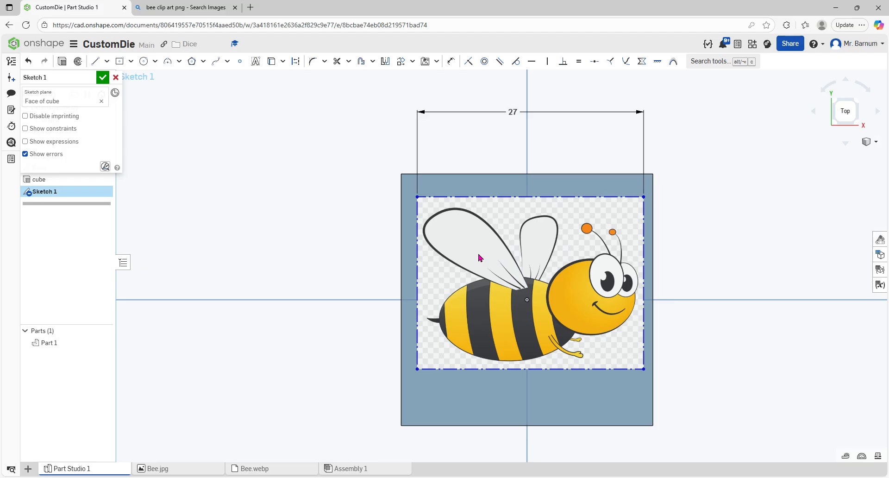
{"action": "left_click", "coordinate": [174, 109]}
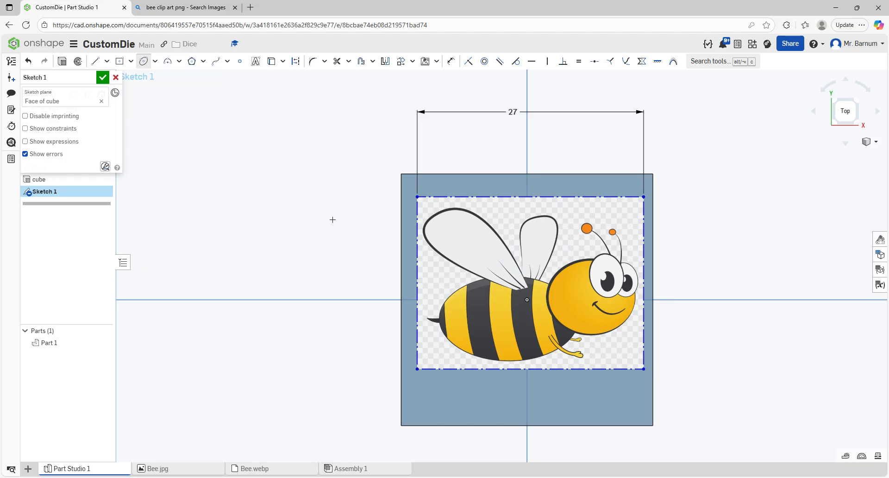
{"action": "left_click", "coordinate": [504, 318]}
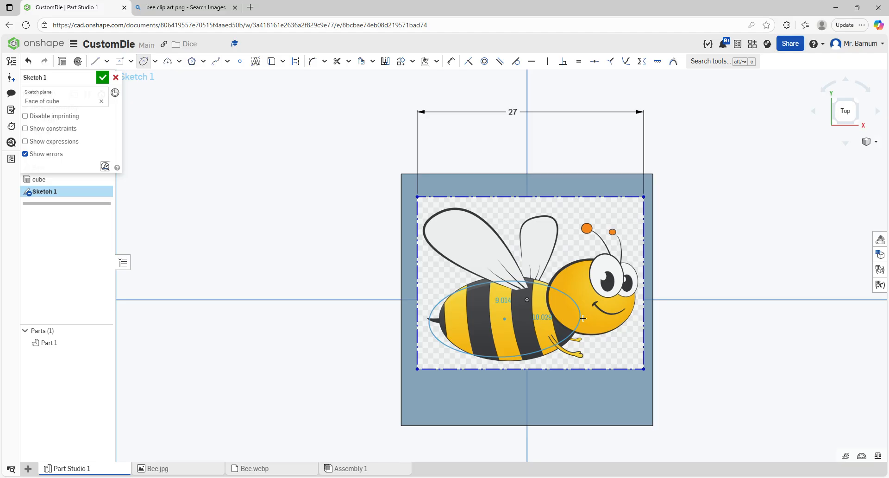
{"action": "left_click", "coordinate": [567, 292]}
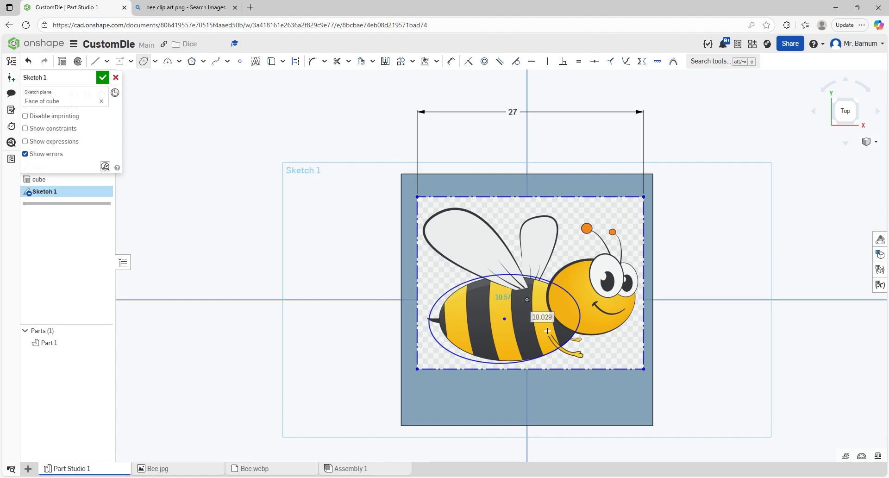
{"action": "type", "text": "17"}
{"action": "key", "text": "Tab"}
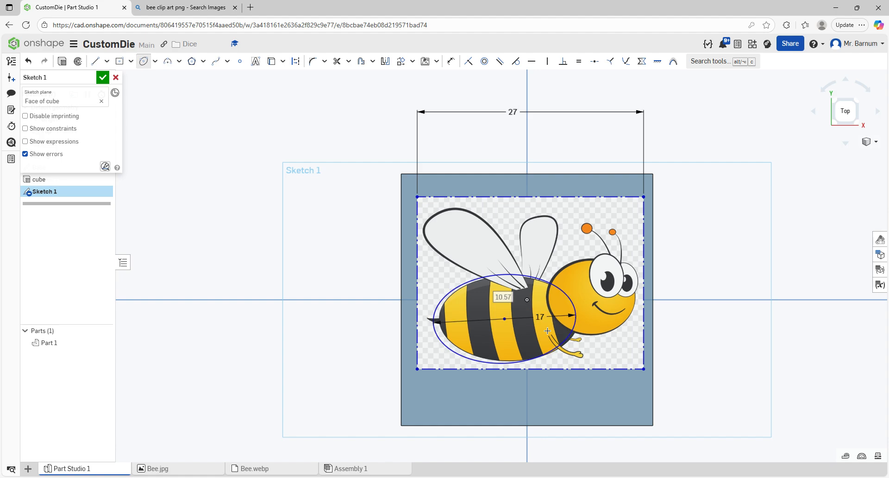
{"action": "type", "text": "10"}
{"action": "key", "text": "Return"}
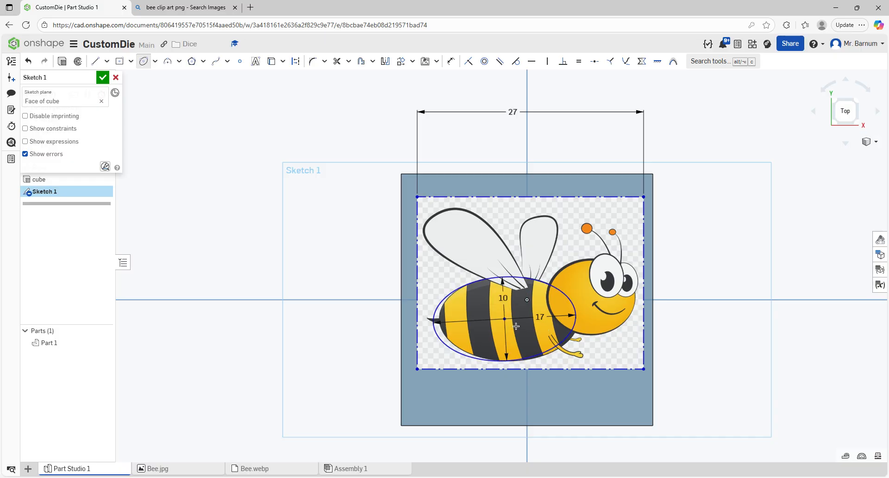
{"action": "key", "text": "Escape"}
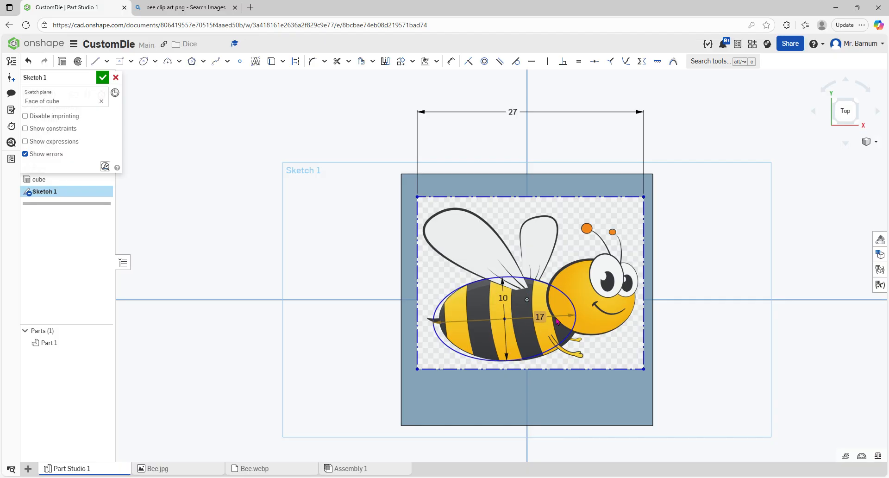
{"action": "left_click_drag", "start_coordinate": [574, 313], "coordinate": [581, 318]}
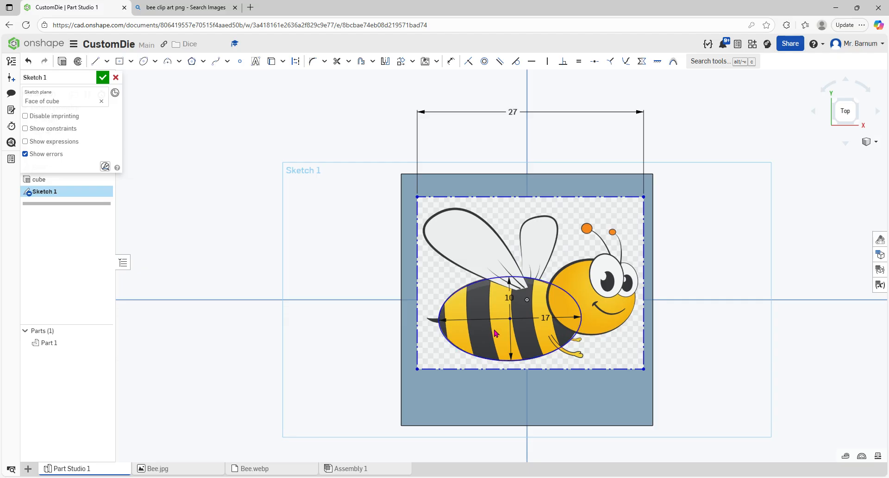
{"action": "left_click", "coordinate": [95, 61]}
{"action": "left_click", "coordinate": [450, 343]}
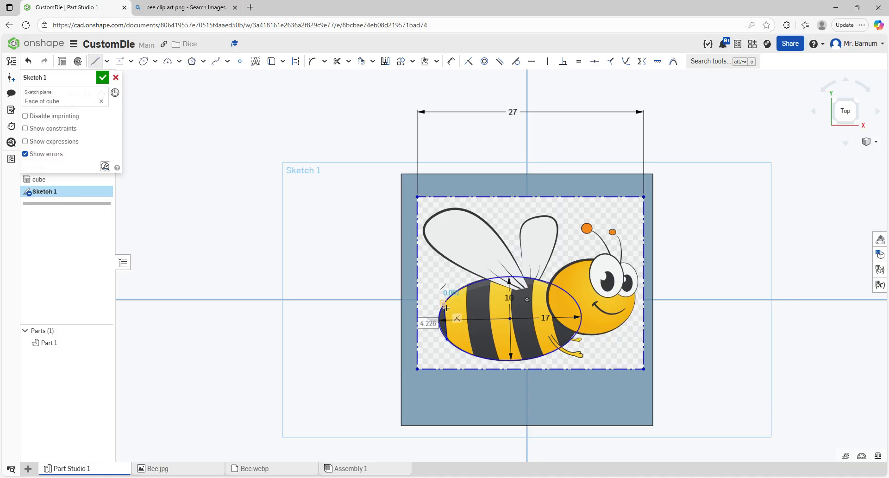
{"action": "key", "text": "Escape"}
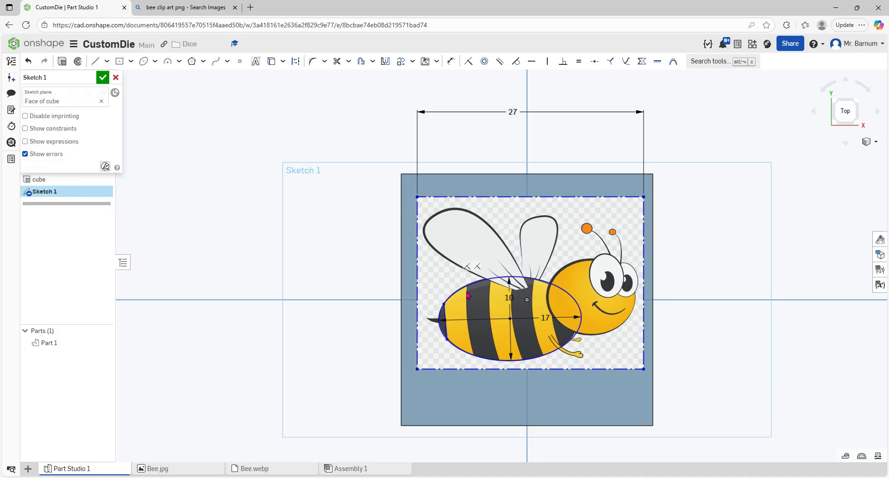
{"action": "left_click", "coordinate": [95, 61]}
{"action": "left_click", "coordinate": [474, 356]}
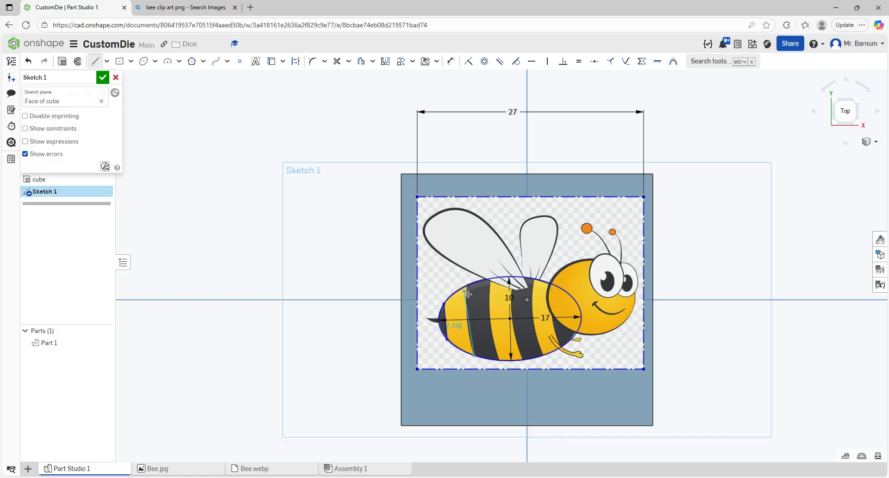
{"action": "left_click", "coordinate": [467, 286]}
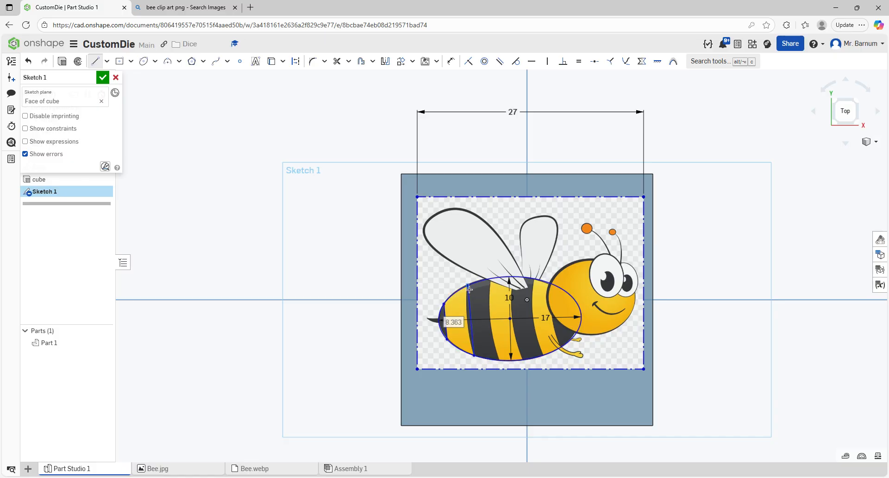
{"action": "key", "text": "Escape"}
{"action": "left_click", "coordinate": [469, 307]}
{"action": "key", "text": "Delete"}
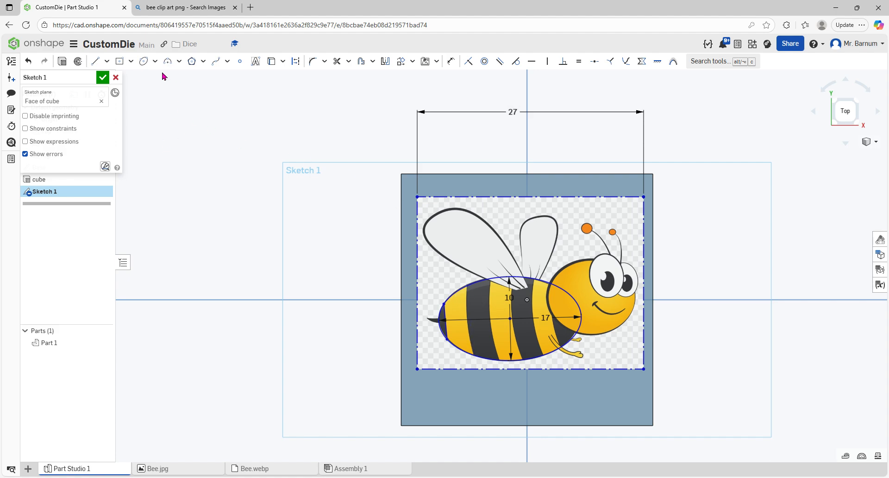
Step: Draw a spline along the bee's first dark stripe inside the ellipse and adjust its points
{"action": "left_click", "coordinate": [216, 61]}
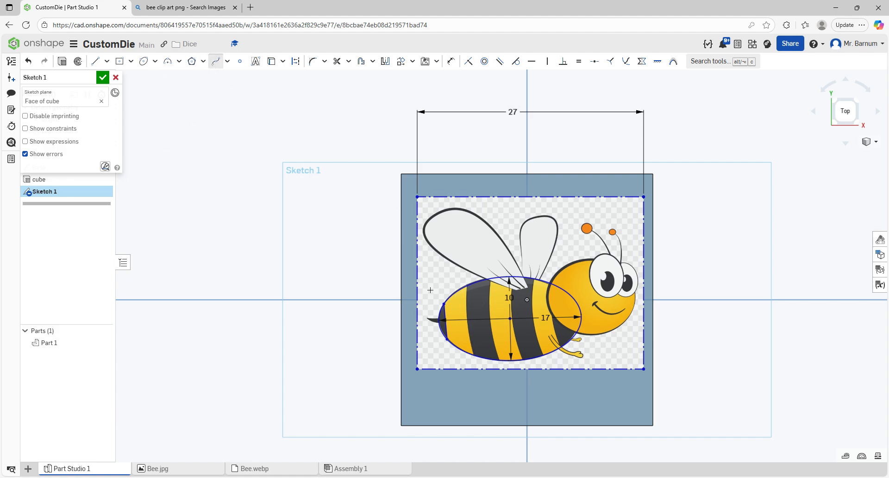
{"action": "left_click", "coordinate": [473, 355]}
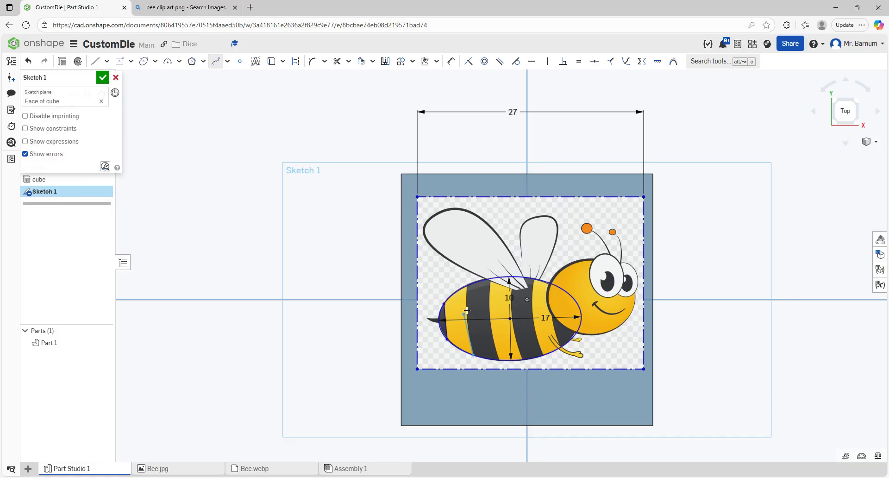
{"action": "double_click", "coordinate": [467, 286]}
{"action": "scroll", "coordinate": [480, 306], "scroll_direction": "up", "scroll_amount": 3}
{"action": "key", "text": "Escape"}
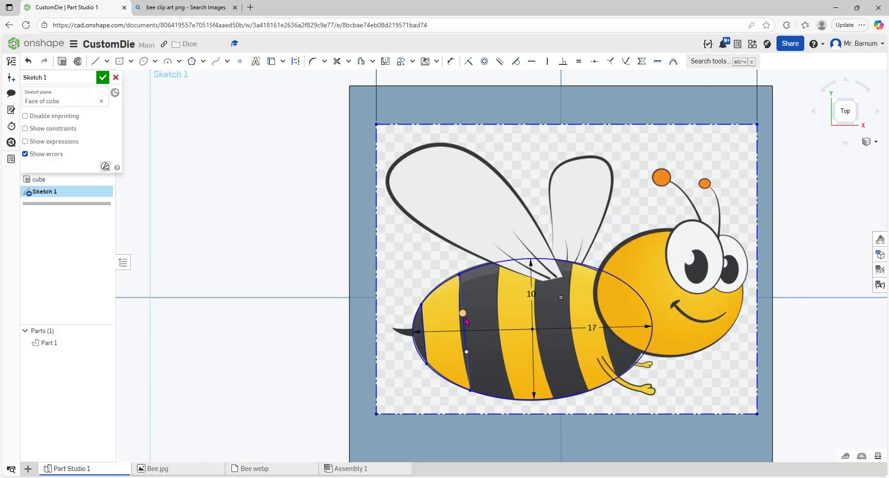
{"action": "left_click_drag", "start_coordinate": [462, 313], "coordinate": [456, 312]}
{"action": "left_click_drag", "start_coordinate": [467, 353], "coordinate": [463, 356]}
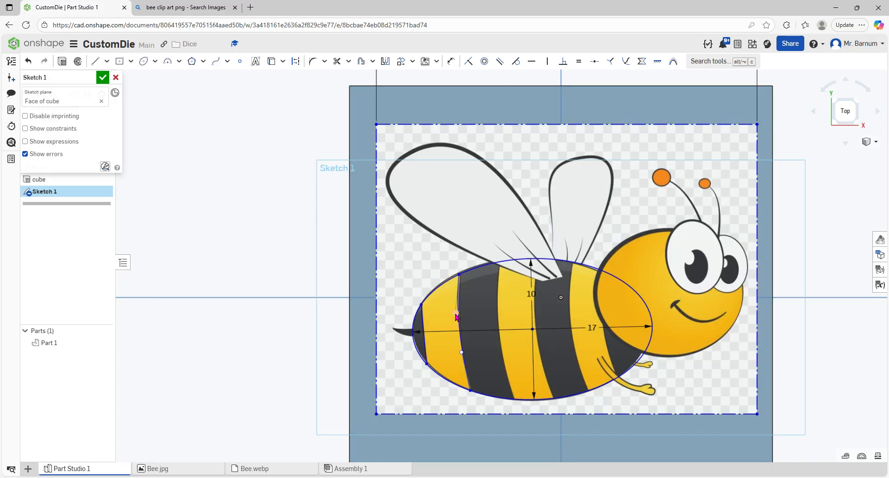
{"action": "left_click_drag", "start_coordinate": [457, 315], "coordinate": [458, 313]}
Step: Draw three more splines across the ellipse along the edges of the remaining body stripes
{"action": "left_click", "coordinate": [215, 61]}
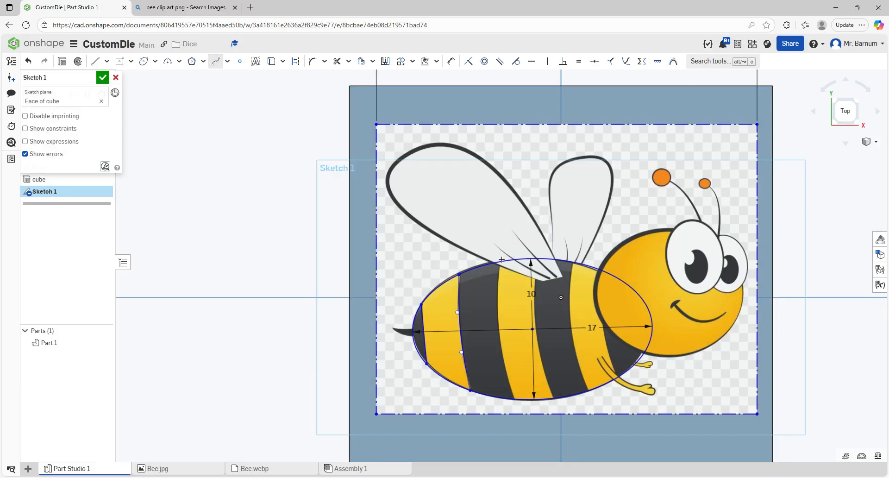
{"action": "left_click", "coordinate": [515, 398]}
{"action": "left_click", "coordinate": [499, 262]}
{"action": "key", "text": "Escape"}
{"action": "left_click", "coordinate": [554, 398]}
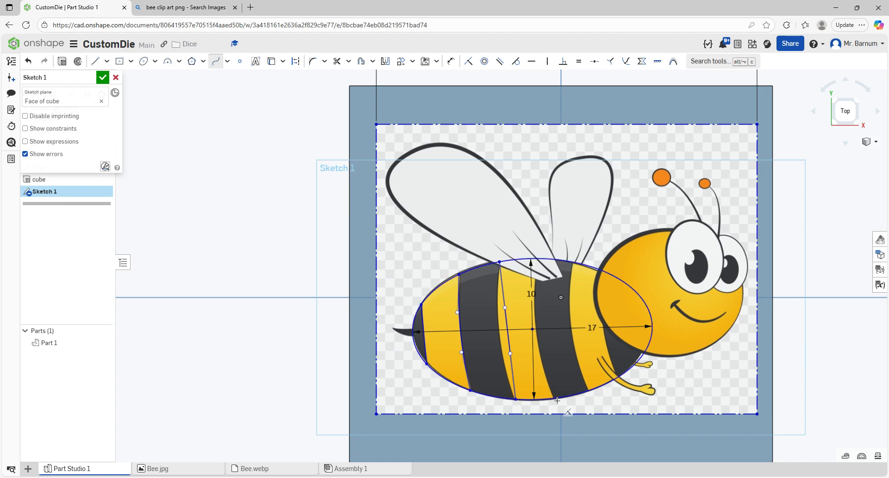
{"action": "left_click", "coordinate": [538, 262]}
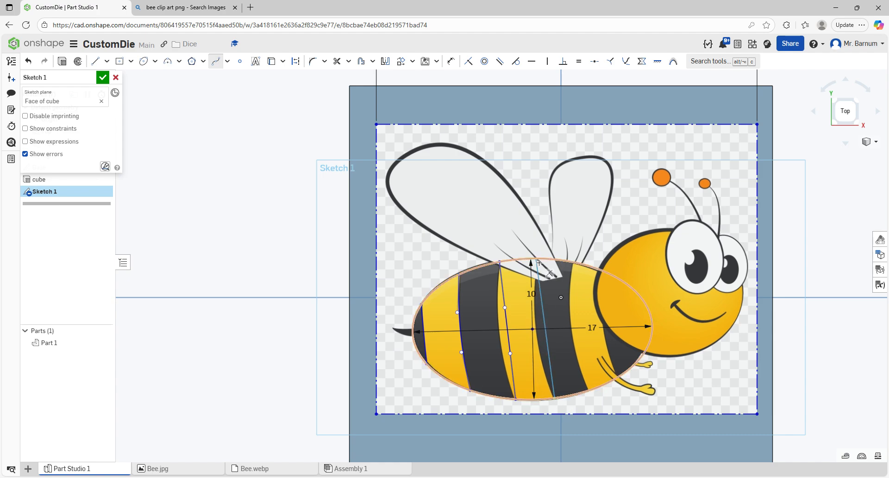
{"action": "double_click", "coordinate": [537, 279]}
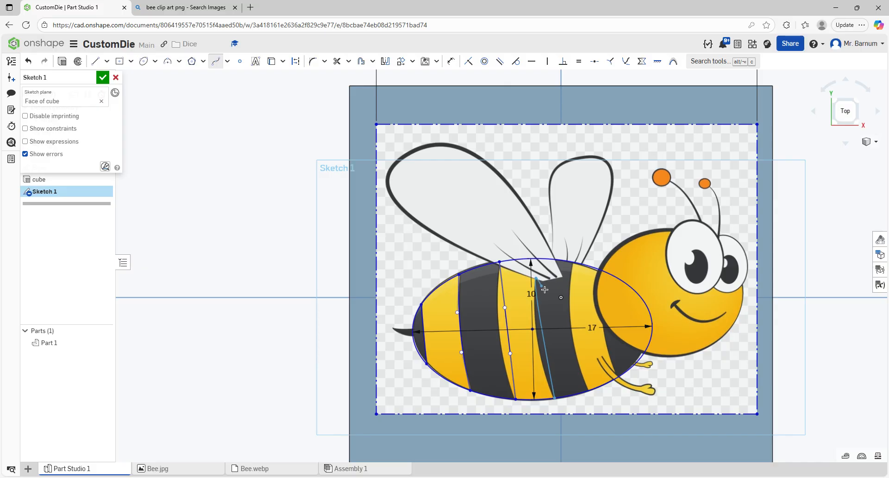
{"action": "left_click", "coordinate": [576, 264]}
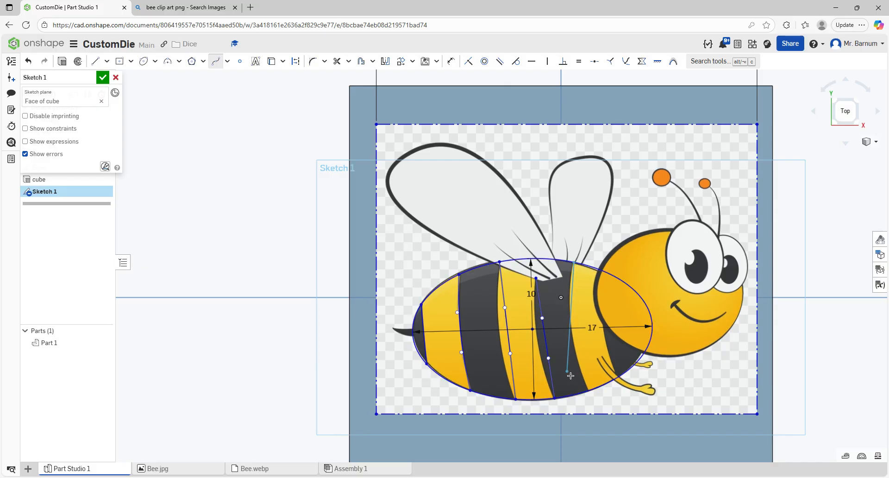
{"action": "double_click", "coordinate": [591, 392]}
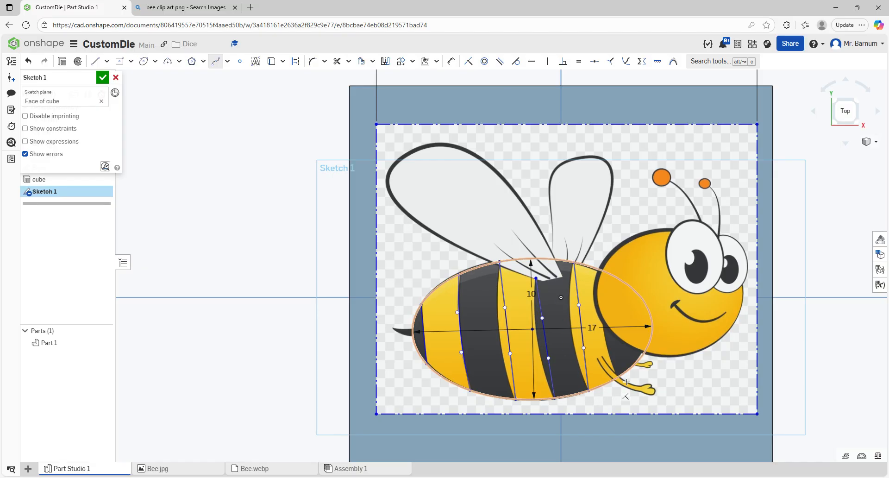
Step: Finish the last stripe spline and reposition spline points so the curves follow the bee's stripe edges
{"action": "left_click", "coordinate": [619, 375]}
{"action": "double_click", "coordinate": [604, 326]}
{"action": "key", "text": "Escape"}
{"action": "left_click_drag", "start_coordinate": [505, 308], "coordinate": [492, 311]}
{"action": "left_click_drag", "start_coordinate": [510, 355], "coordinate": [503, 358]}
{"action": "left_click_drag", "start_coordinate": [542, 319], "coordinate": [529, 323]}
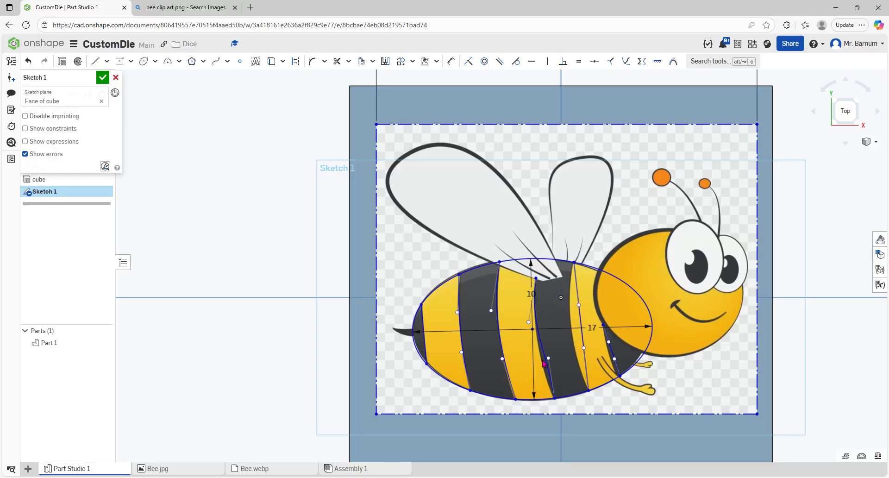
{"action": "left_click_drag", "start_coordinate": [548, 359], "coordinate": [568, 350]}
{"action": "left_click_drag", "start_coordinate": [578, 305], "coordinate": [568, 297]}
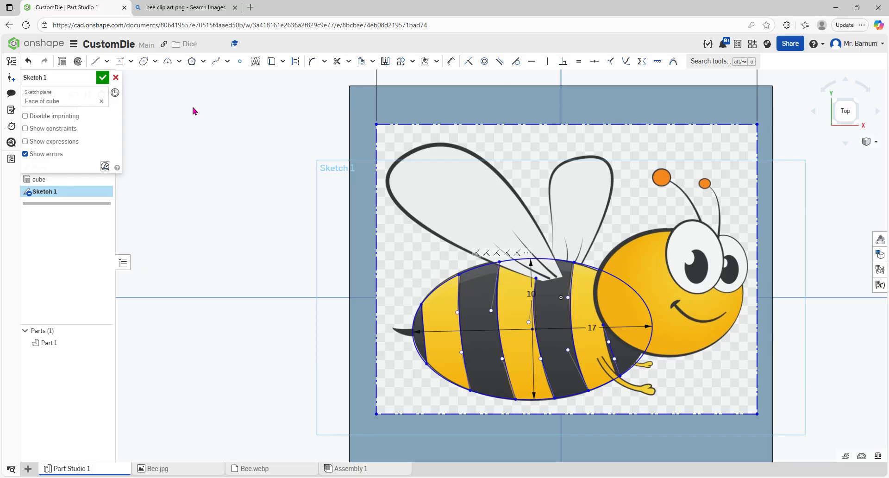
Step: Rename the sketch to Bee and close it
{"action": "left_click", "coordinate": [96, 80]}
{"action": "type", "text": "Bee"}
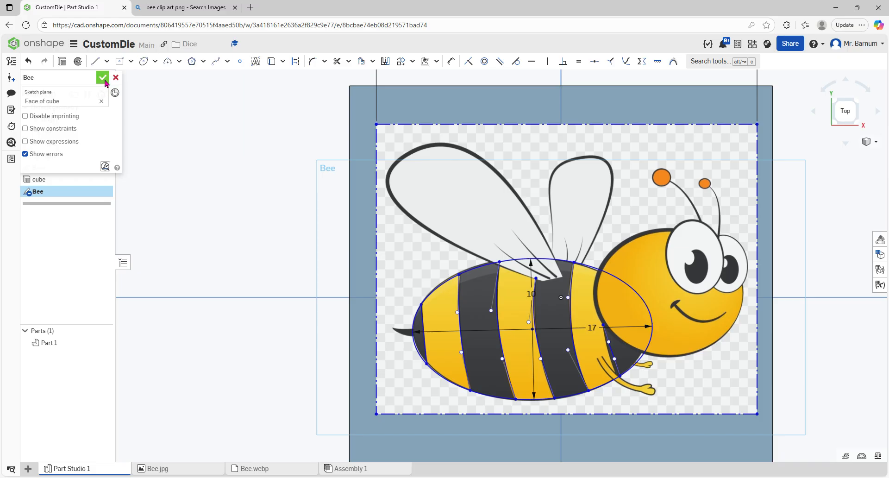
{"action": "left_click", "coordinate": [102, 77]}
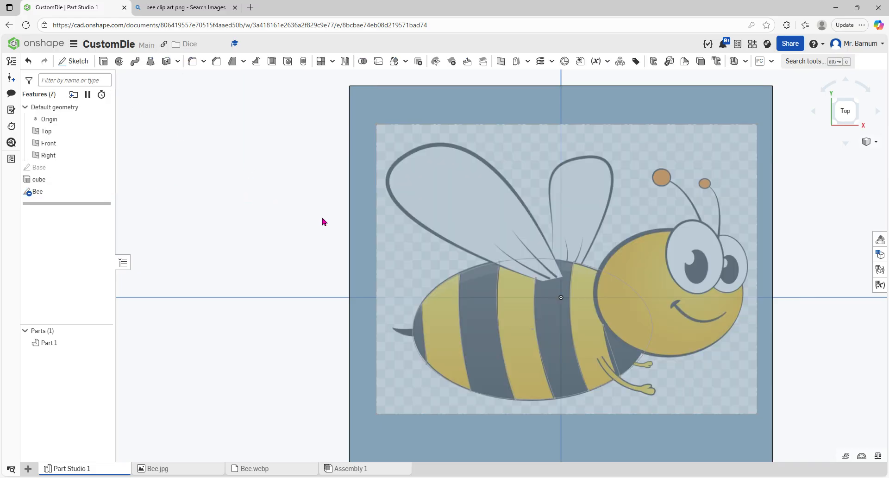
Step: Start an Extrude of Bee sketch regions as new parts, flipped into the cube, 0.4 mm deep
{"action": "left_click", "coordinate": [103, 192]}
{"action": "left_click", "coordinate": [103, 195]}
{"action": "left_click", "coordinate": [103, 194]}
{"action": "left_click", "coordinate": [103, 194]}
{"action": "right_click_drag", "start_coordinate": [327, 318], "coordinate": [327, 282]}
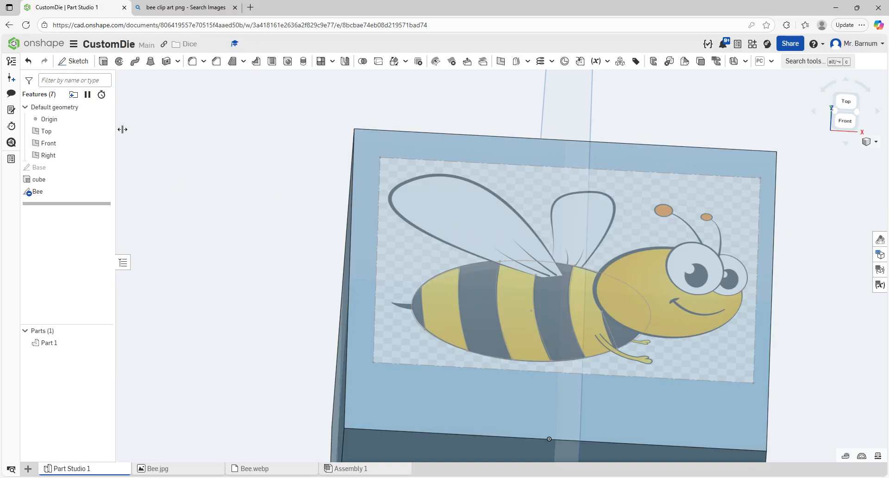
{"action": "left_click", "coordinate": [103, 62]}
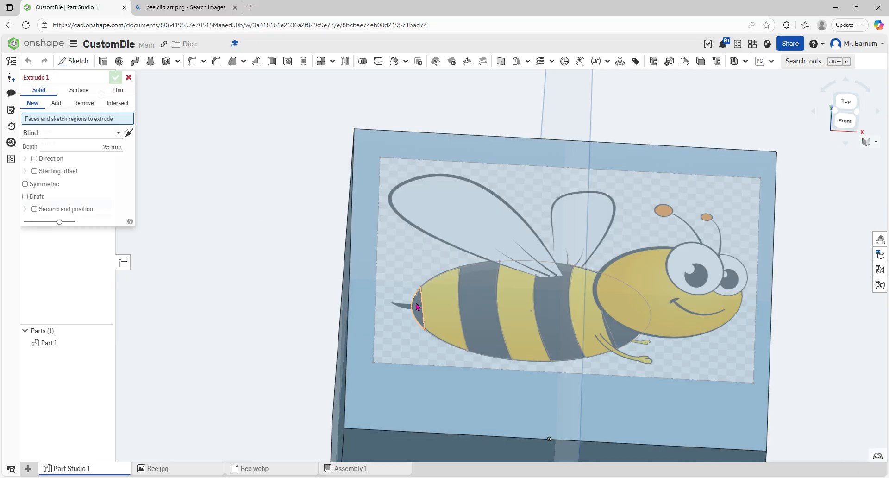
{"action": "left_click", "coordinate": [418, 309]}
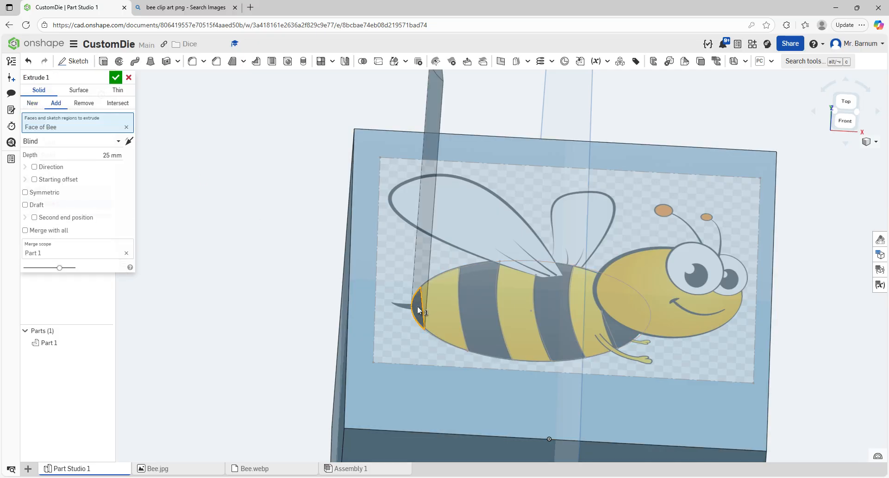
{"action": "left_click", "coordinate": [480, 303]}
{"action": "left_click", "coordinate": [544, 310]}
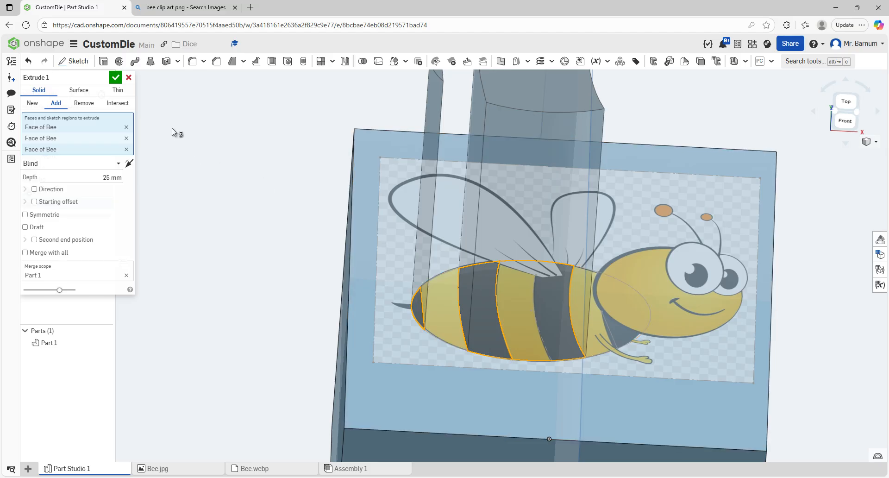
{"action": "scroll", "coordinate": [463, 113], "scroll_direction": "down", "scroll_amount": 3}
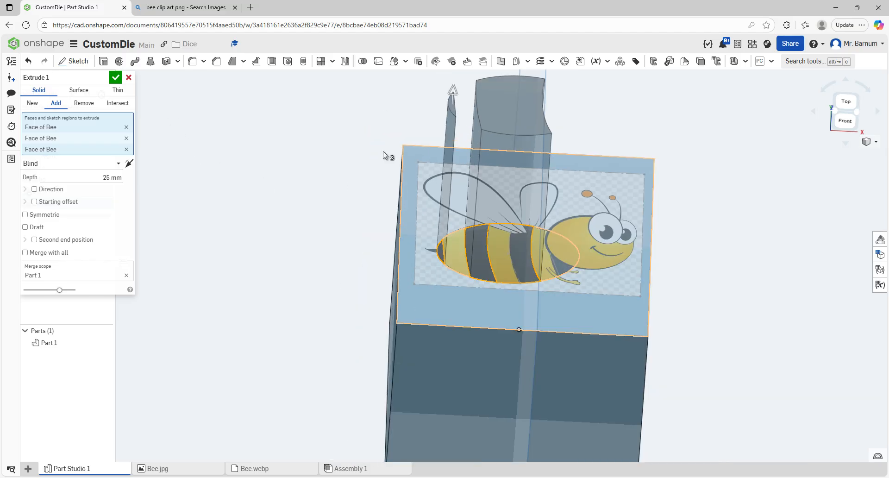
{"action": "left_click", "coordinate": [32, 103]}
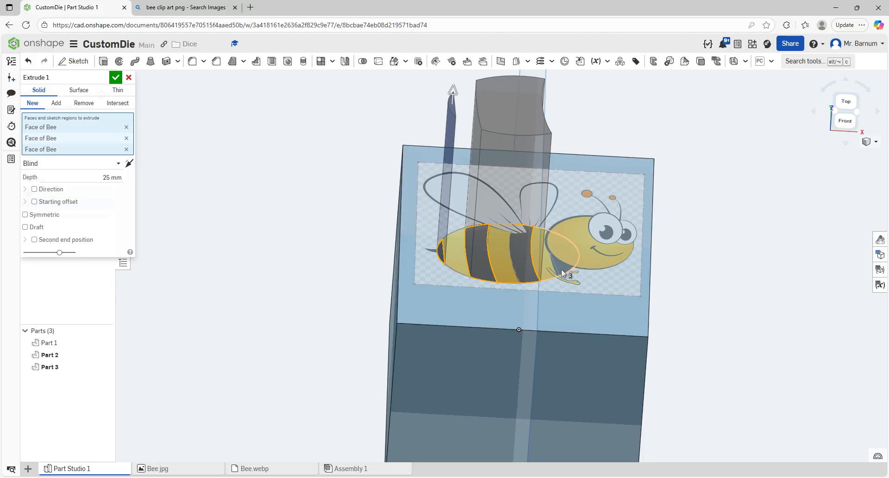
{"action": "scroll", "coordinate": [561, 274], "scroll_direction": "up", "scroll_amount": 3}
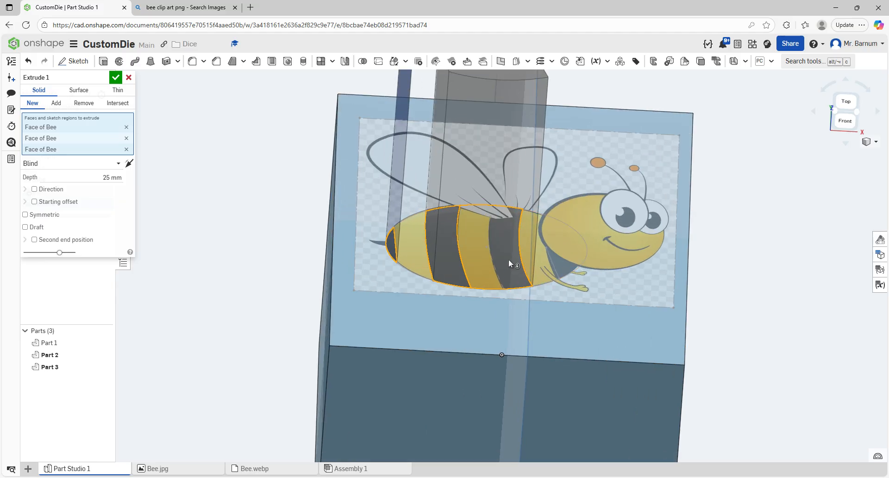
{"action": "scroll", "coordinate": [260, 201], "scroll_direction": "down", "scroll_amount": 1}
{"action": "left_click", "coordinate": [129, 163]}
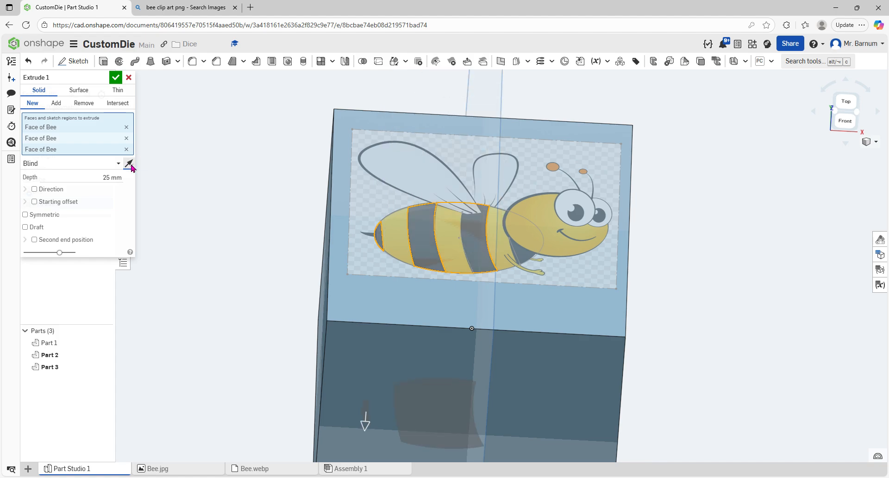
{"action": "scroll", "coordinate": [423, 328], "scroll_direction": "down", "scroll_amount": 3}
{"action": "right_click_drag", "start_coordinate": [424, 328], "coordinate": [426, 315]}
{"action": "left_click", "coordinate": [102, 180]}
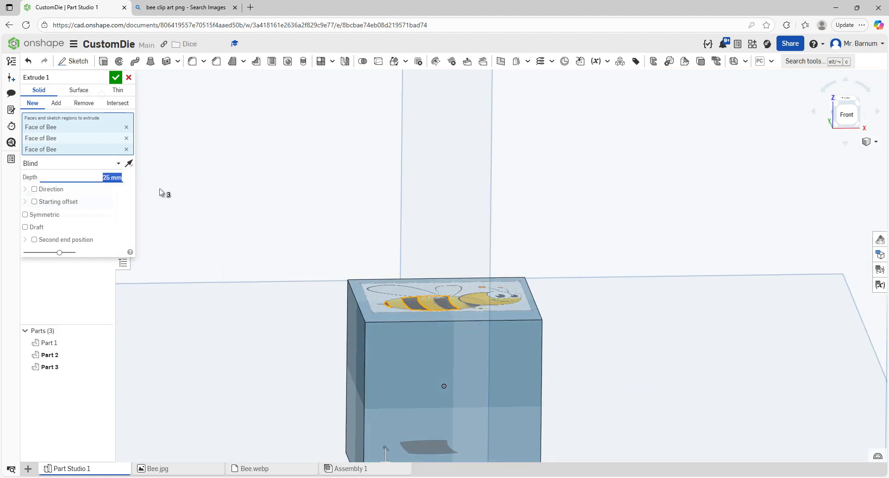
{"action": "type", "text": "0.4"}
{"action": "key", "text": "Return"}
Step: Replace the extrude selection with the tail tip and first dark stripe regions and confirm the extrude
{"action": "right_click_drag", "start_coordinate": [299, 258], "coordinate": [288, 279]}
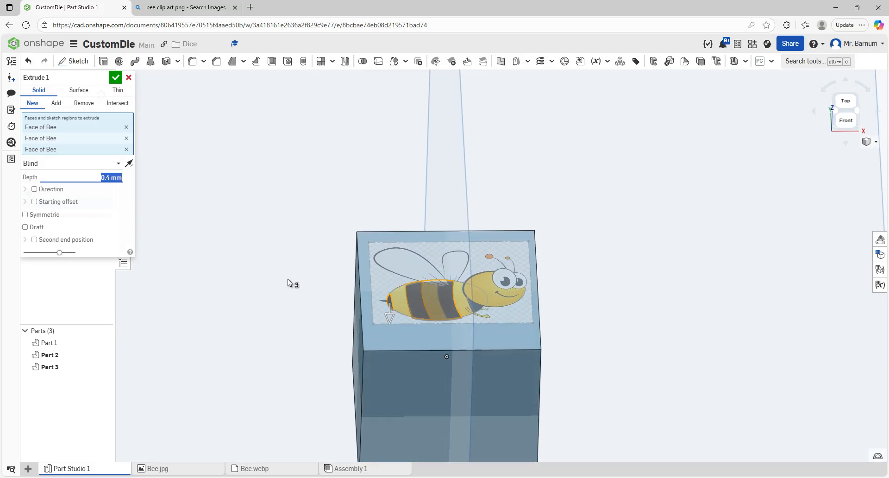
{"action": "left_click", "coordinate": [126, 149]}
{"action": "left_click", "coordinate": [127, 138]}
{"action": "left_click", "coordinate": [127, 127]}
{"action": "scroll", "coordinate": [392, 310], "scroll_direction": "up", "scroll_amount": 3}
{"action": "scroll", "coordinate": [391, 310], "scroll_direction": "up", "scroll_amount": 1}
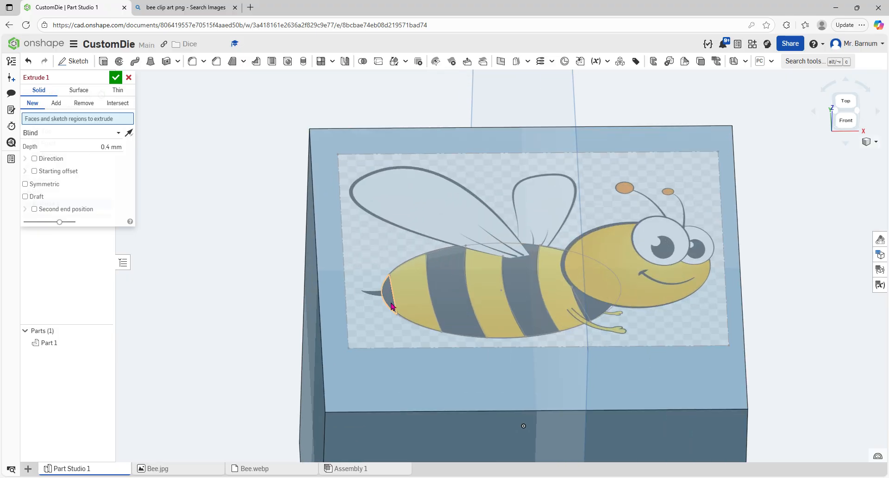
{"action": "left_click", "coordinate": [449, 294]}
{"action": "left_click", "coordinate": [458, 292]}
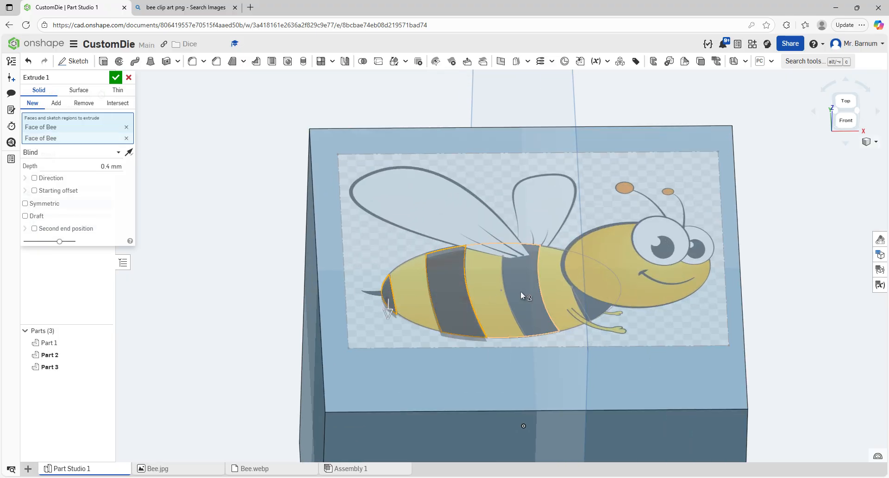
{"action": "scroll", "coordinate": [521, 291], "scroll_direction": "up", "scroll_amount": 2}
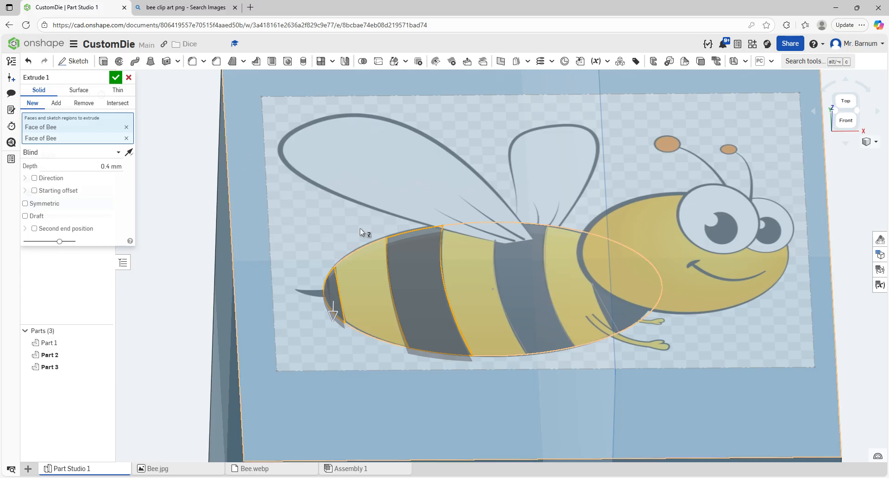
{"action": "left_click", "coordinate": [564, 281]}
{"action": "left_click", "coordinate": [115, 78]}
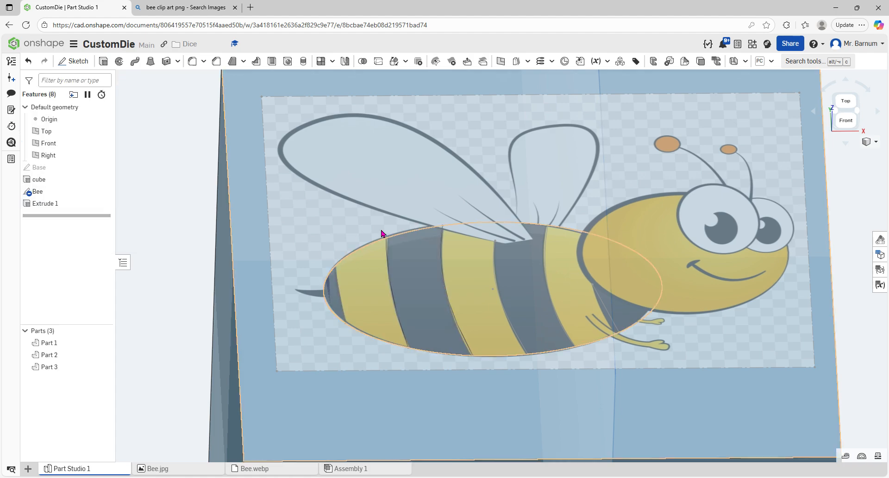
Step: Edit the Bee sketch, outlining the wing notch atop the second dark stripe with lines and a short spline
{"action": "double_click", "coordinate": [55, 191]}
{"action": "scroll", "coordinate": [512, 234], "scroll_direction": "up", "scroll_amount": 3}
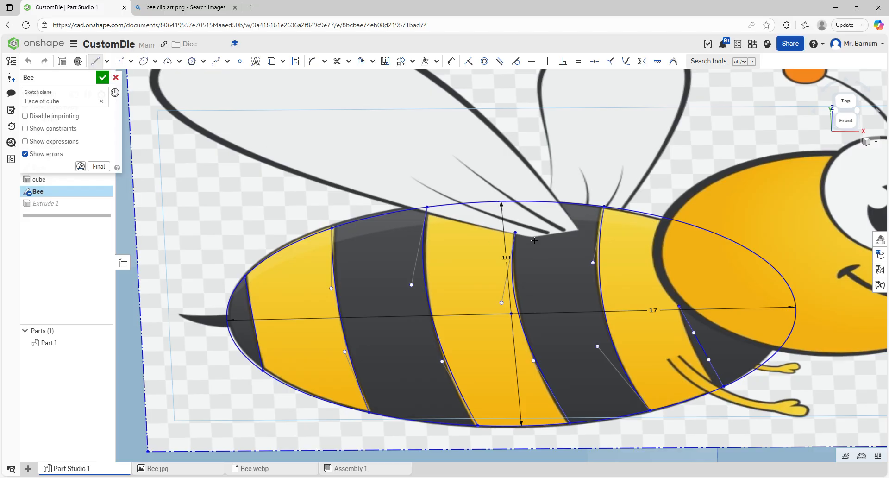
{"action": "left_click", "coordinate": [516, 232]}
{"action": "left_click", "coordinate": [532, 238]}
{"action": "left_click", "coordinate": [579, 231]}
{"action": "left_click", "coordinate": [560, 202]}
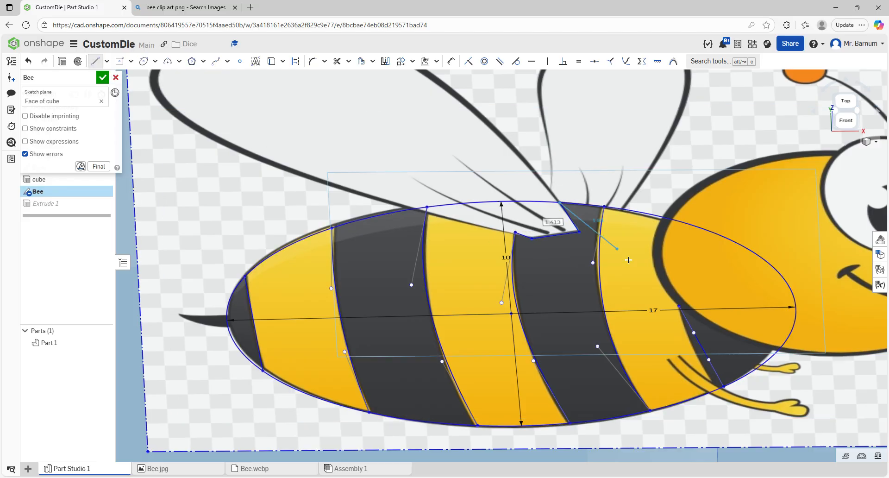
{"action": "key", "text": "Escape"}
{"action": "left_click", "coordinate": [216, 61]}
{"action": "left_click", "coordinate": [562, 203]}
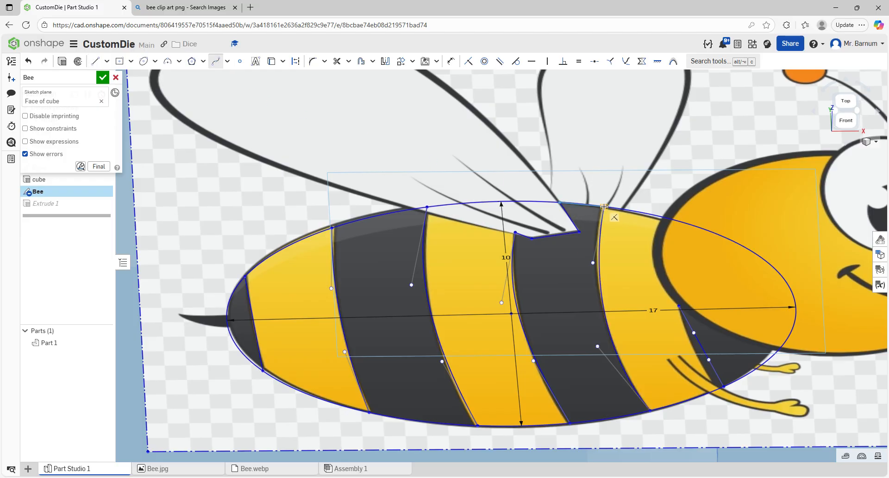
{"action": "left_click", "coordinate": [604, 206]}
{"action": "key", "text": "Escape"}
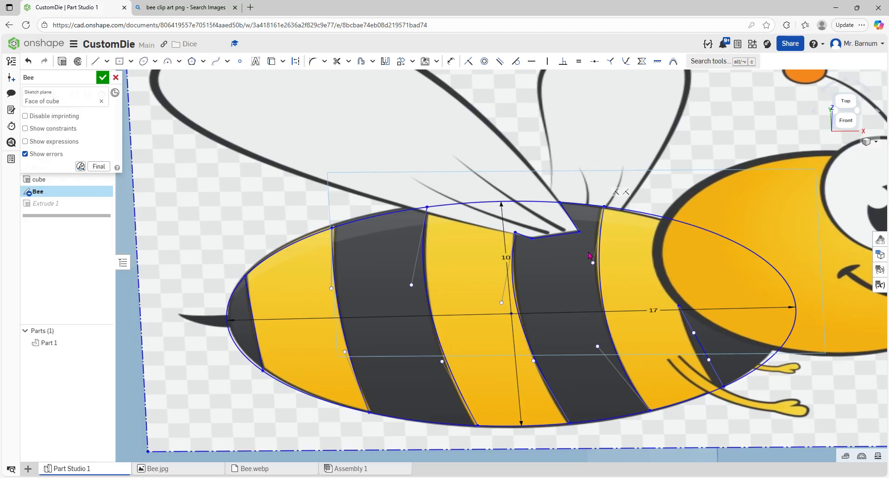
{"action": "left_click", "coordinate": [103, 77]}
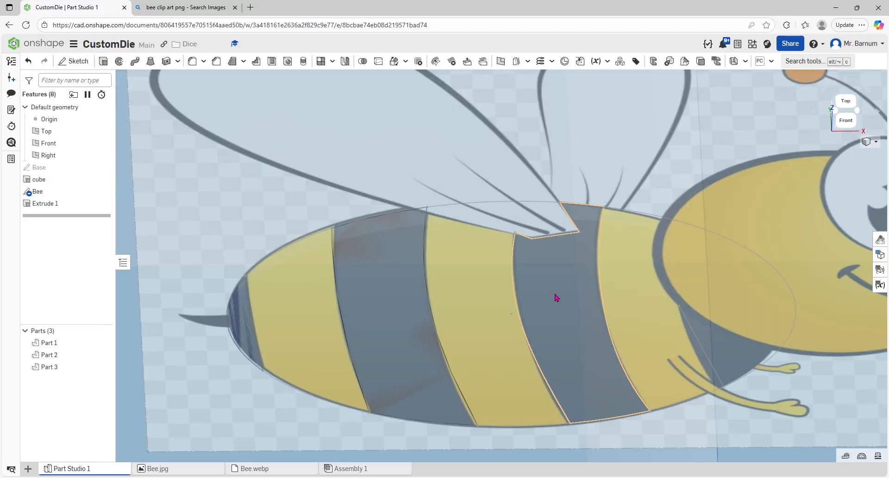
Step: Edit Extrude 1, rename it NewColour and add the second dark stripe region
{"action": "double_click", "coordinate": [45, 203]}
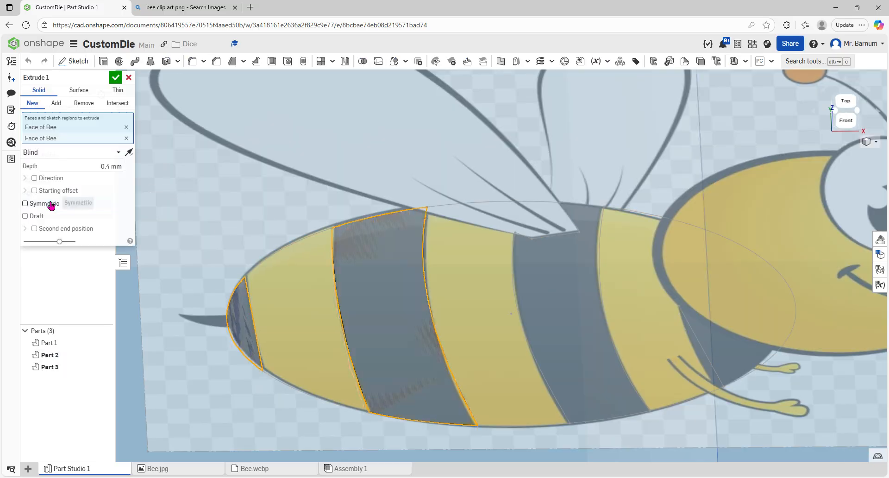
{"action": "left_click", "coordinate": [104, 79]}
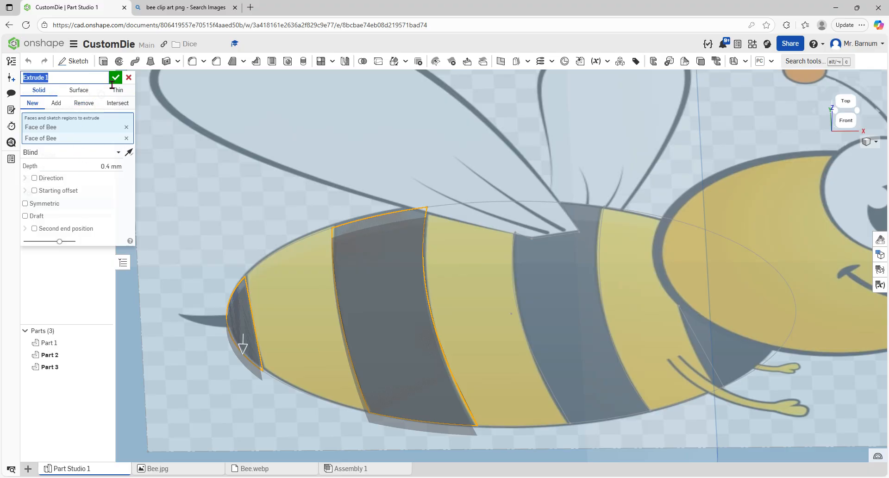
{"action": "type", "text": "N"}
{"action": "left_click", "coordinate": [565, 308]}
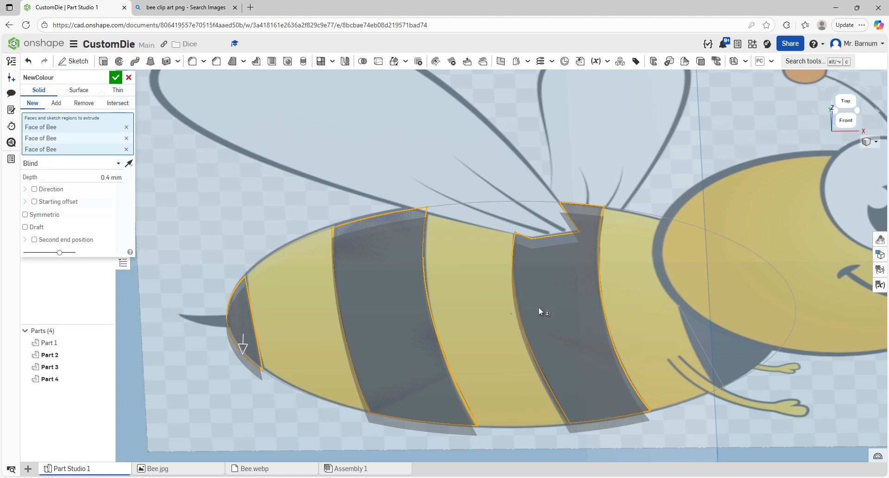
{"action": "key", "text": "shift+1"}
{"action": "right_click_drag", "start_coordinate": [461, 285], "coordinate": [438, 283]}
{"action": "right_click_drag", "start_coordinate": [403, 245], "coordinate": [443, 237]}
{"action": "right_click_drag", "start_coordinate": [381, 213], "coordinate": [329, 193]}
{"action": "left_click", "coordinate": [115, 77]}
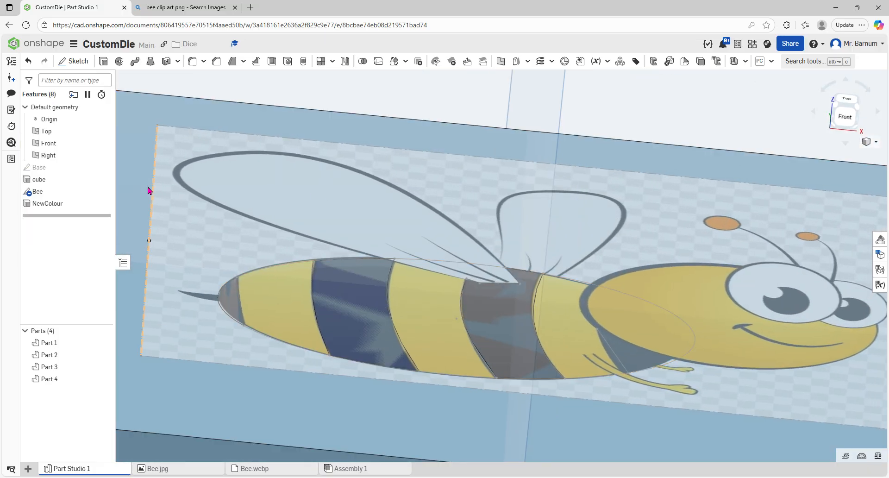
Step: Hide the Bee sketch to view the extruded stripe parts
{"action": "left_click", "coordinate": [104, 191]}
{"action": "right_click_drag", "start_coordinate": [310, 216], "coordinate": [353, 218]}
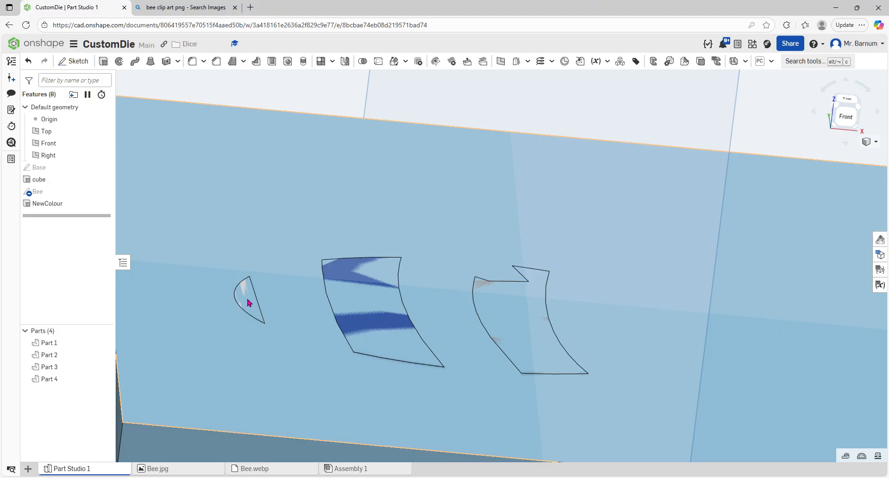
{"action": "right_click_drag", "start_coordinate": [377, 282], "coordinate": [377, 328]}
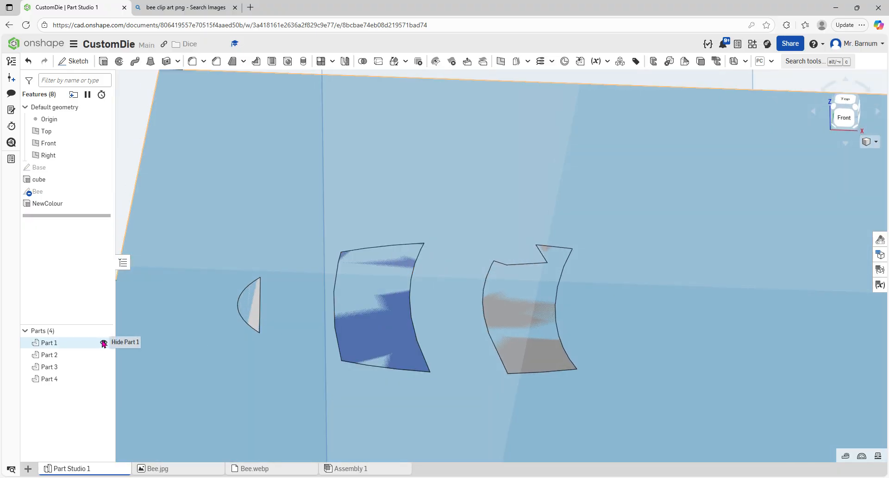
{"action": "left_click", "coordinate": [104, 342]}
{"action": "left_click", "coordinate": [104, 343]}
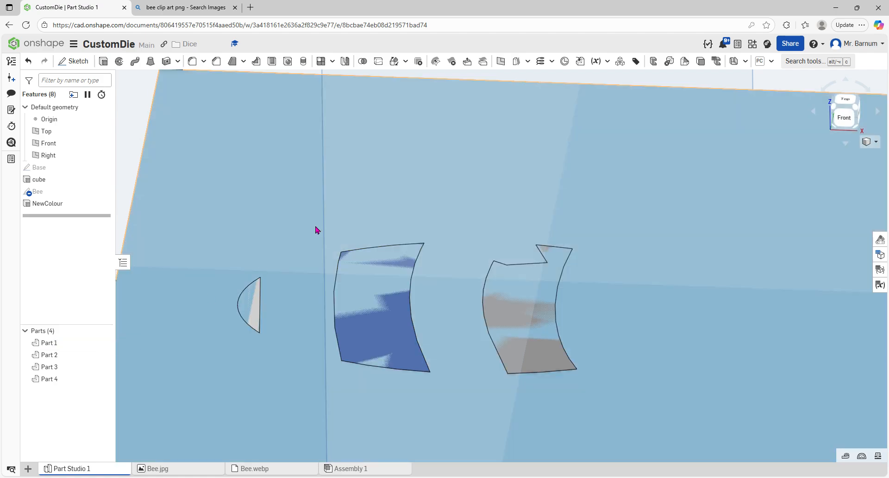
Step: Rename Part 1 to Die
{"action": "scroll", "coordinate": [259, 268], "scroll_direction": "down", "scroll_amount": 3}
{"action": "right_click", "coordinate": [59, 343]}
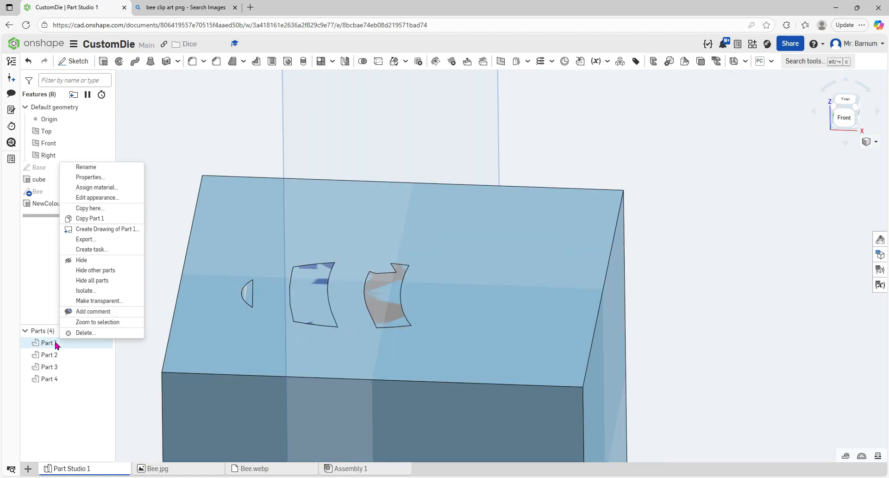
{"action": "left_click", "coordinate": [107, 173]}
{"action": "type", "text": "De"}
{"action": "key", "text": "Return"}
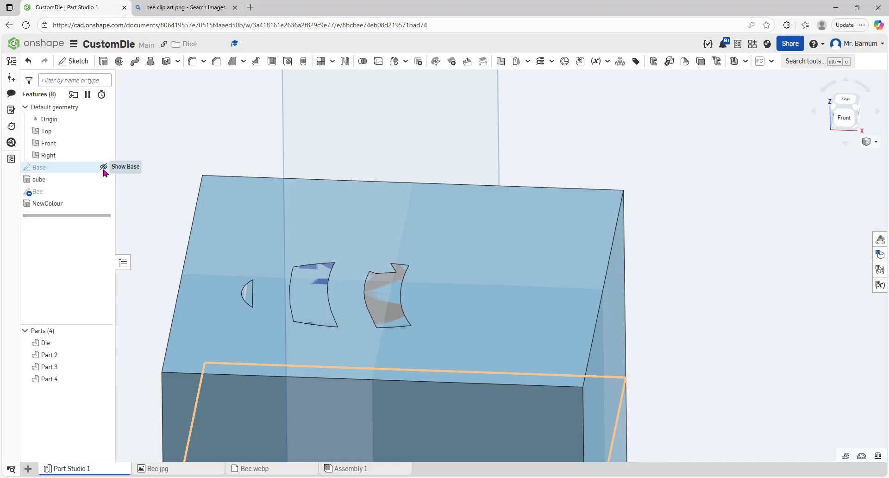
Step: Create a Boolean subtract using the three stripe parts as tools and the Die as target, keeping the tools
{"action": "right_click_drag", "start_coordinate": [141, 289], "coordinate": [158, 281]}
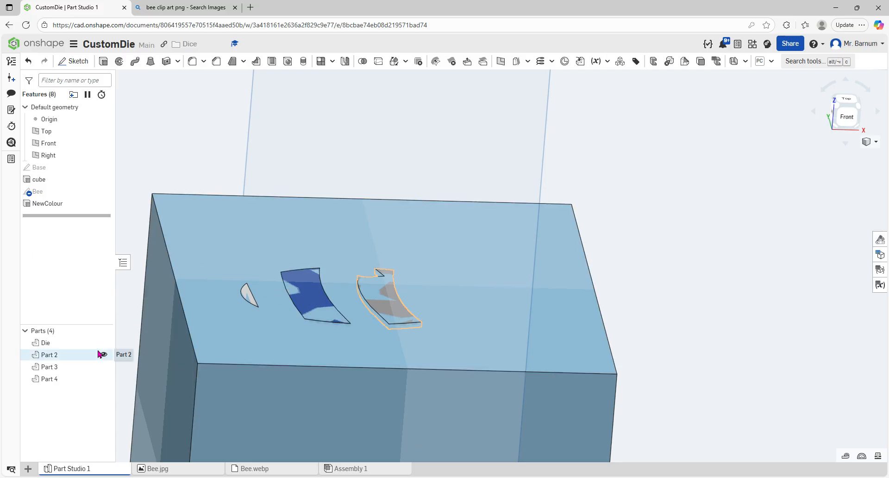
{"action": "left_click", "coordinate": [364, 62]}
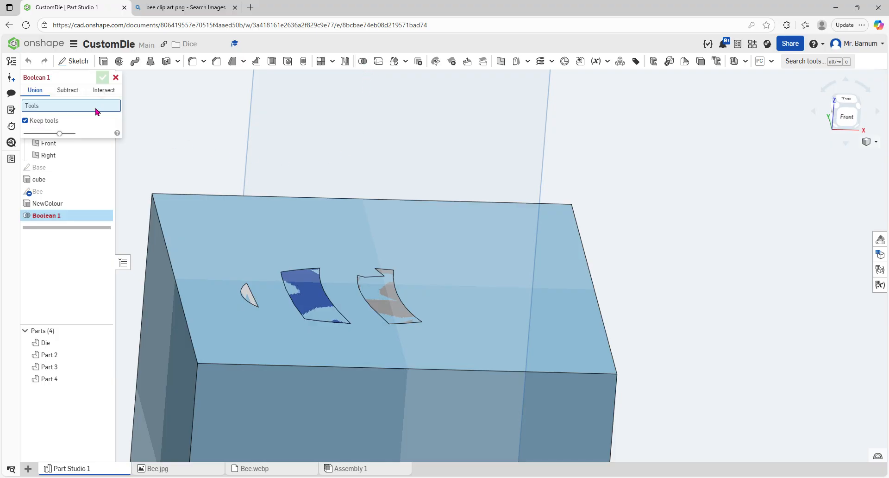
{"action": "left_click", "coordinate": [67, 91]}
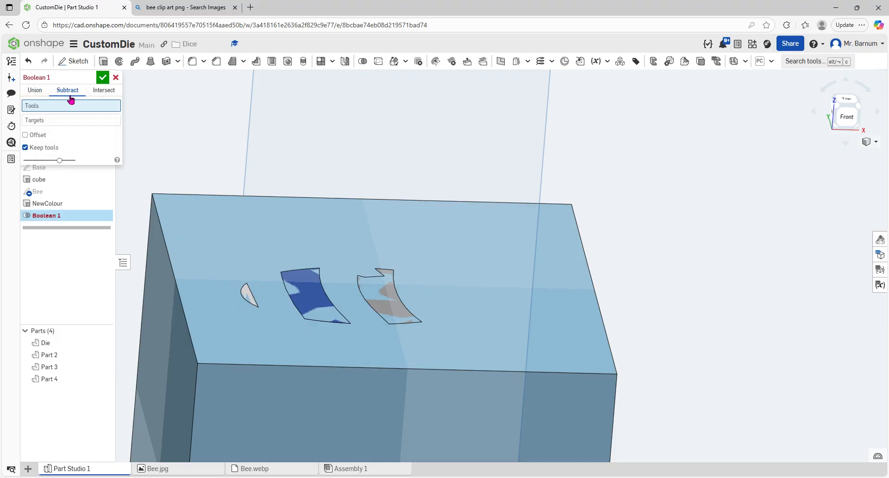
{"action": "left_click", "coordinate": [248, 295]}
{"action": "left_click", "coordinate": [390, 297]}
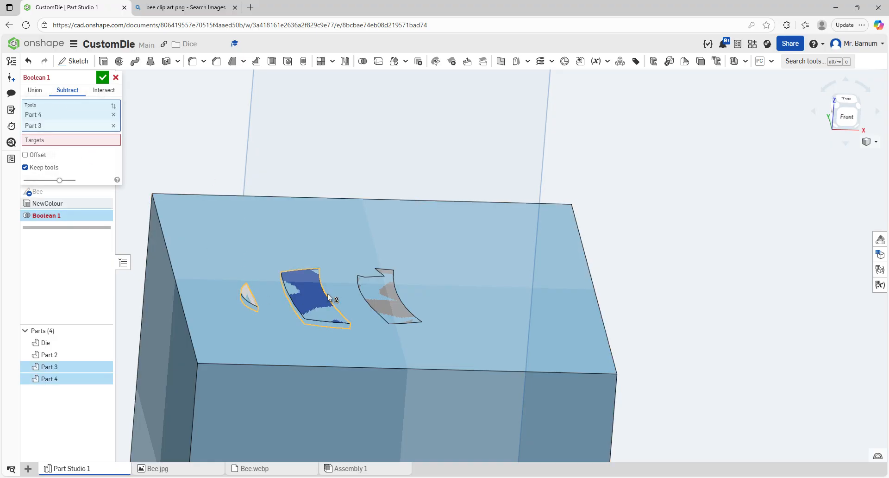
{"action": "left_click", "coordinate": [383, 293]}
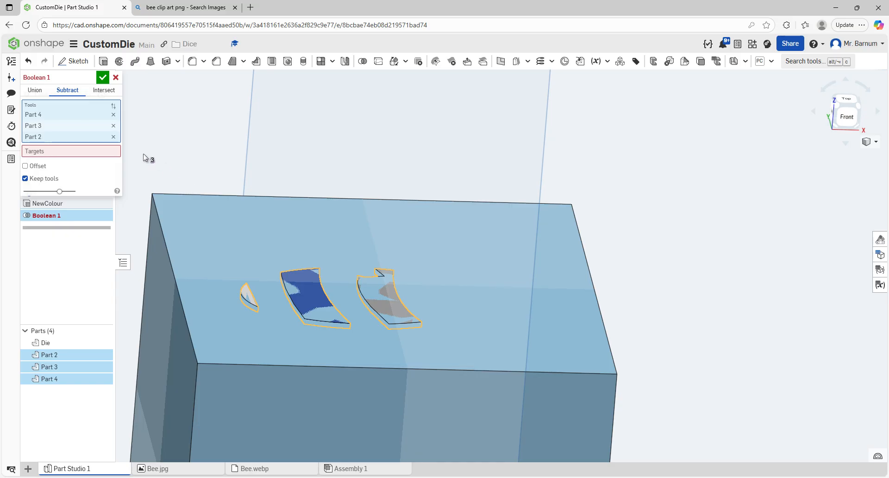
{"action": "left_click", "coordinate": [37, 150]}
{"action": "left_click", "coordinate": [236, 219]}
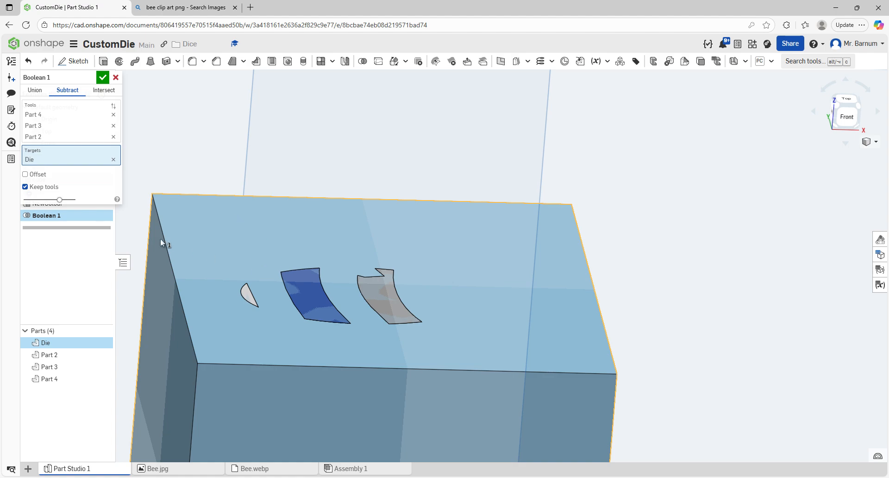
{"action": "left_click", "coordinate": [25, 187]}
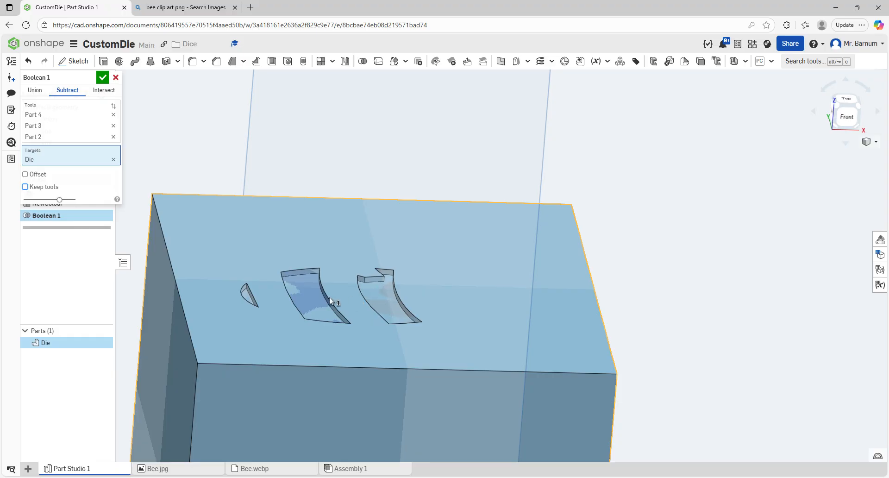
{"action": "left_click", "coordinate": [26, 187]}
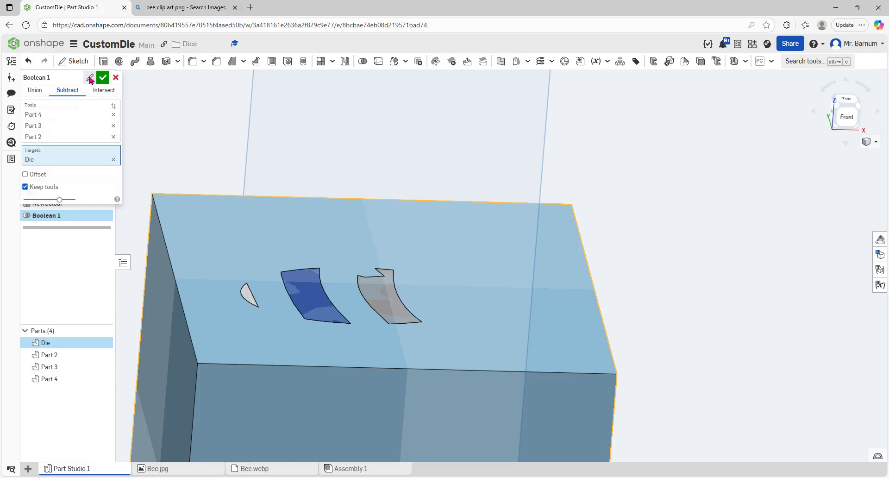
Step: Rename the Boolean feature to 0.4mm cut and confirm it
{"action": "left_click", "coordinate": [90, 77]}
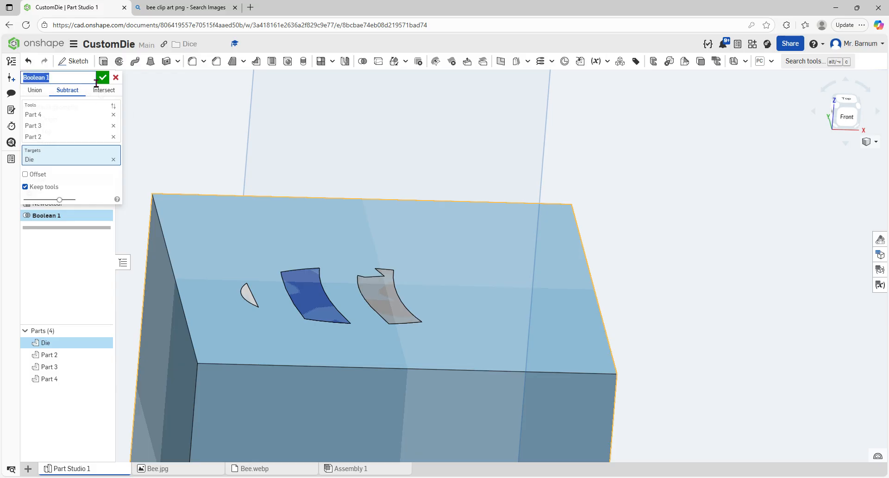
{"action": "type", "text": "0.4mm cut"}
{"action": "key", "text": "Return"}
{"action": "left_click", "coordinate": [103, 77]}
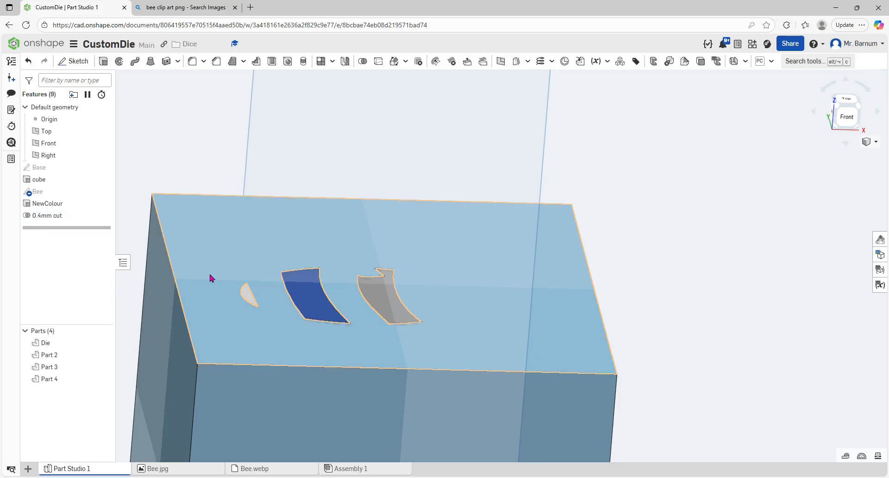
Step: Set the appearance of Parts 2, 3 and 4 to dark grey 4D4D4D
{"action": "scroll", "coordinate": [226, 251], "scroll_direction": "down", "scroll_amount": 1}
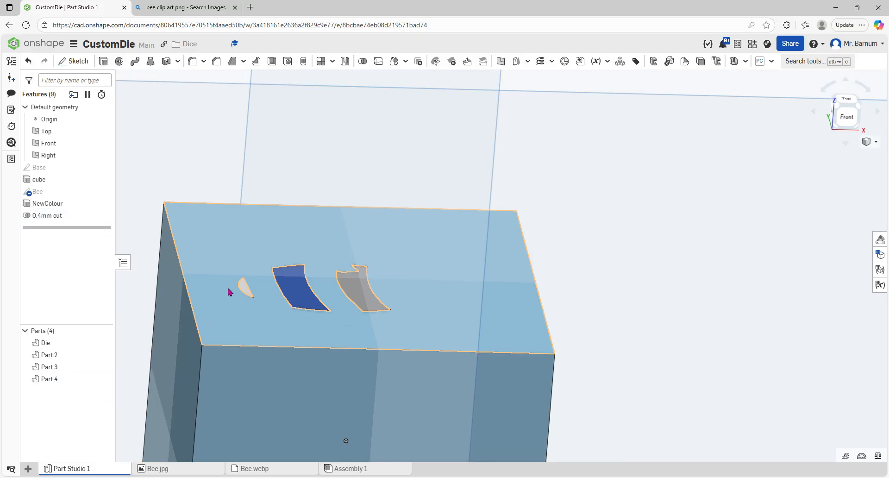
{"action": "left_click", "coordinate": [59, 378]}
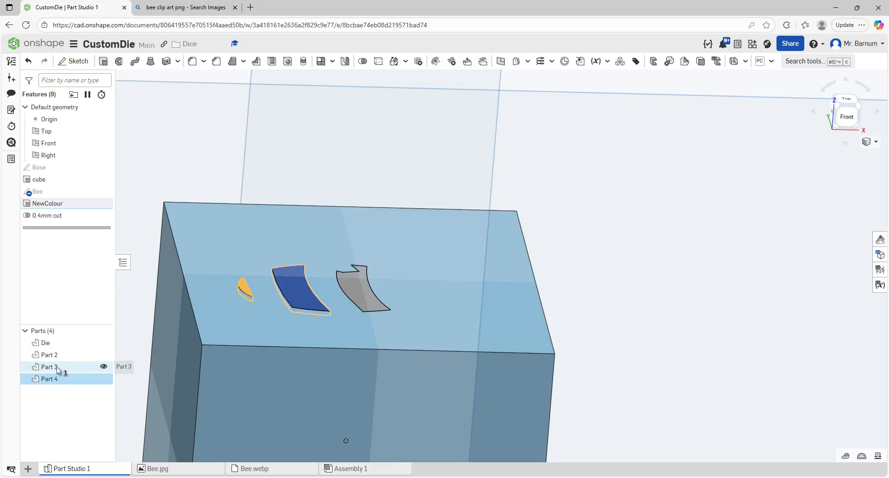
{"action": "left_click", "coordinate": [56, 366]}
{"action": "left_click", "coordinate": [57, 354]}
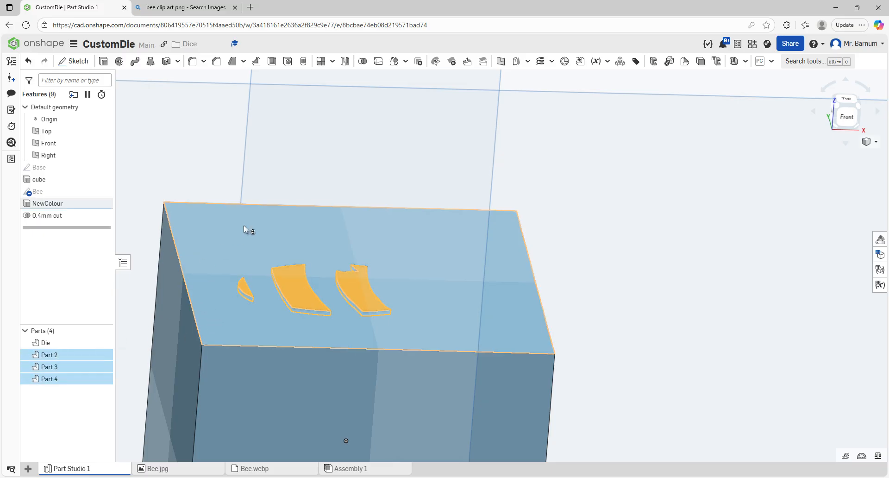
{"action": "right_click", "coordinate": [288, 284]}
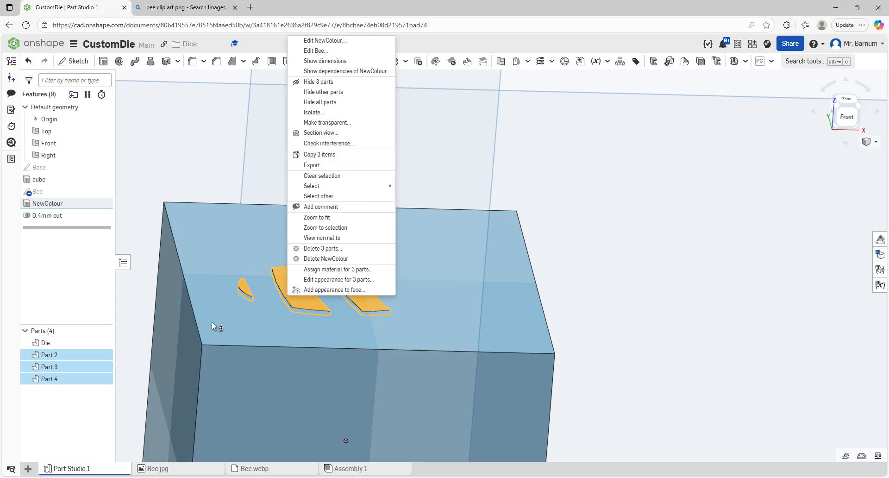
{"action": "right_click", "coordinate": [59, 358]}
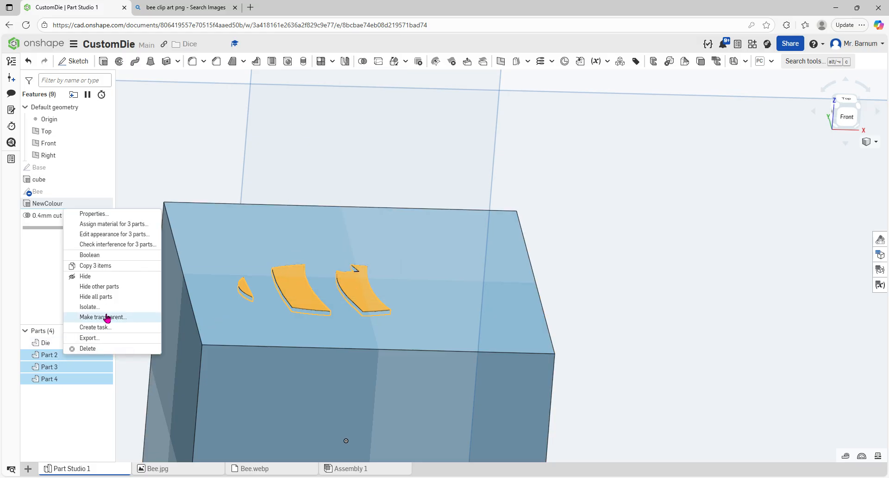
{"action": "left_click", "coordinate": [139, 234]}
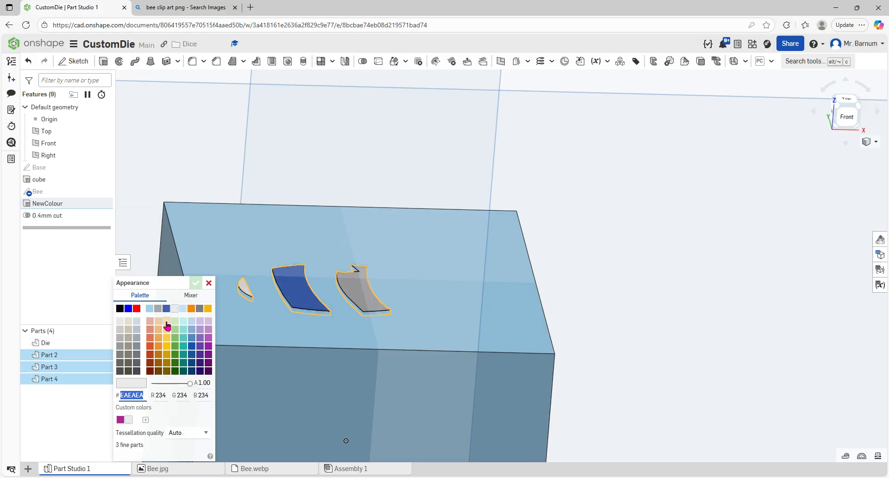
{"action": "left_click", "coordinate": [121, 372]}
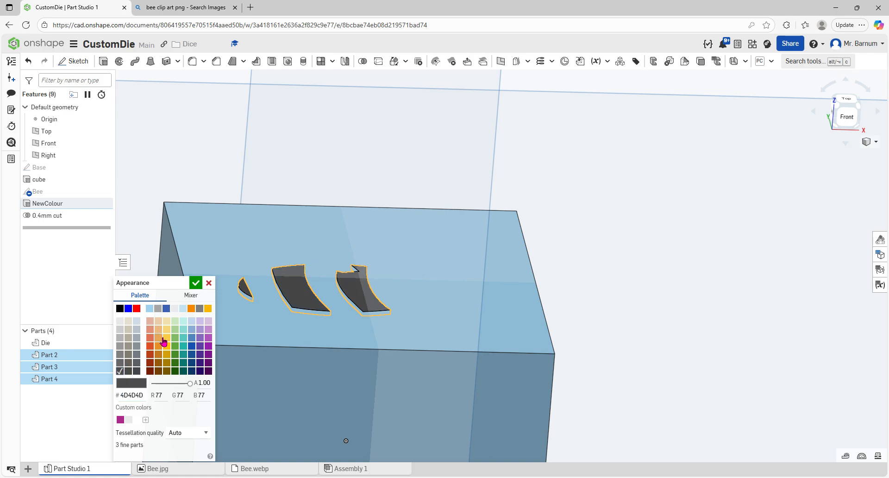
{"action": "left_click", "coordinate": [120, 309]}
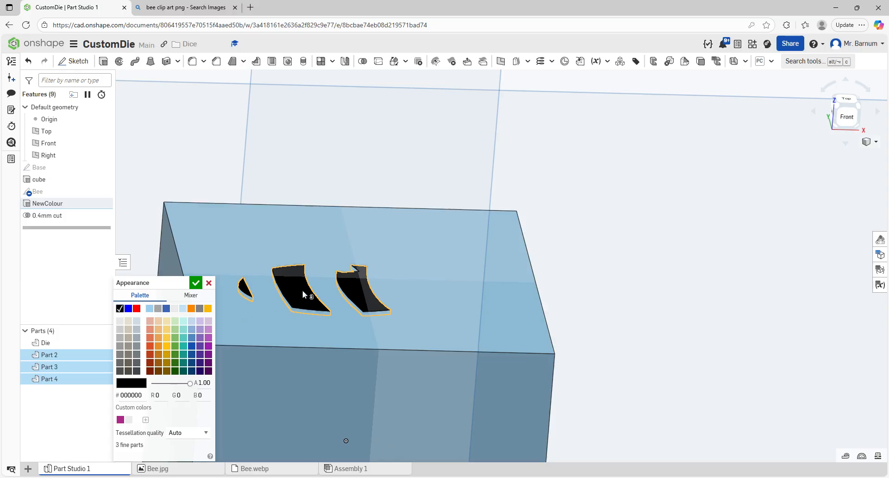
{"action": "left_click", "coordinate": [120, 370]}
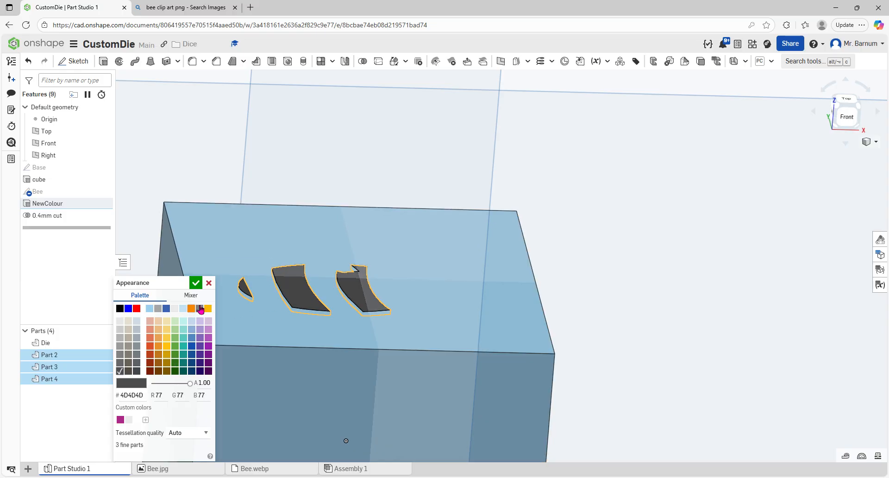
{"action": "left_click", "coordinate": [197, 284]}
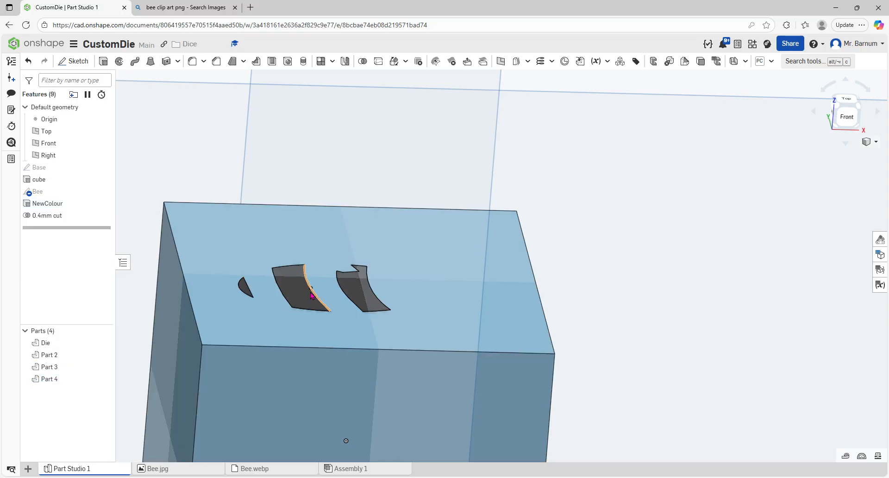
Step: Set the Die's appearance to light grey EAEAEA
{"action": "right_click", "coordinate": [215, 258]}
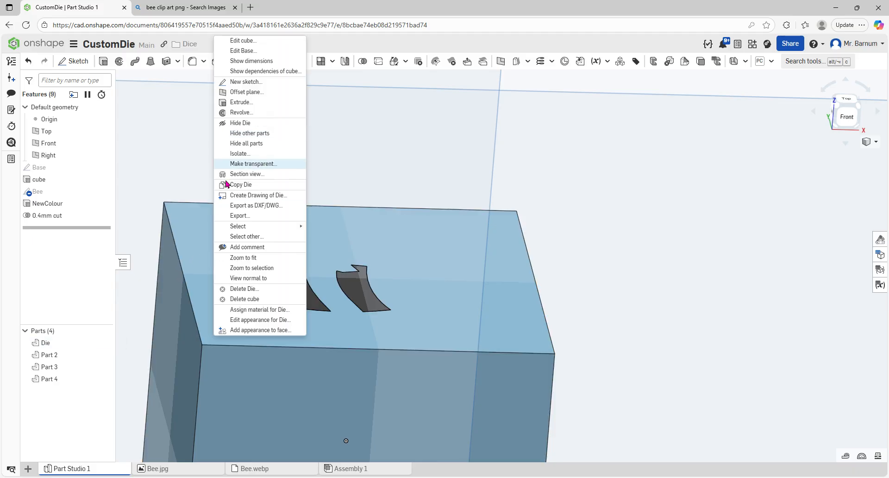
{"action": "left_click", "coordinate": [277, 319]}
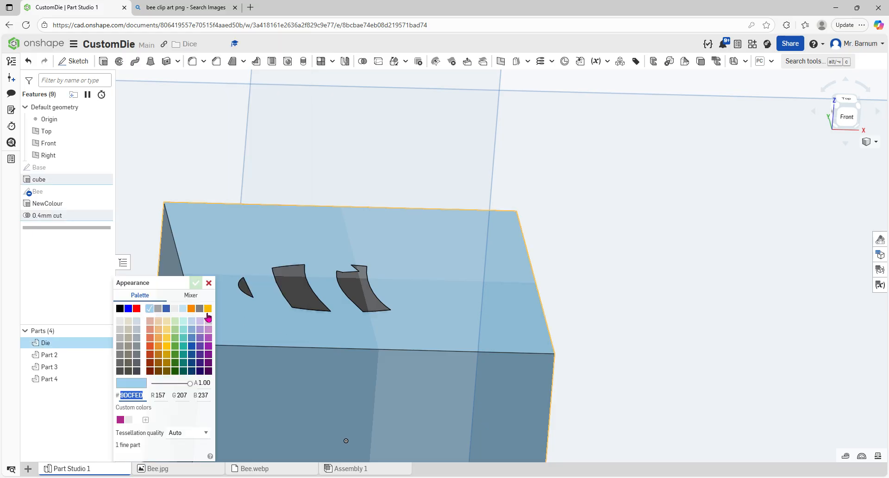
{"action": "left_click", "coordinate": [178, 309]}
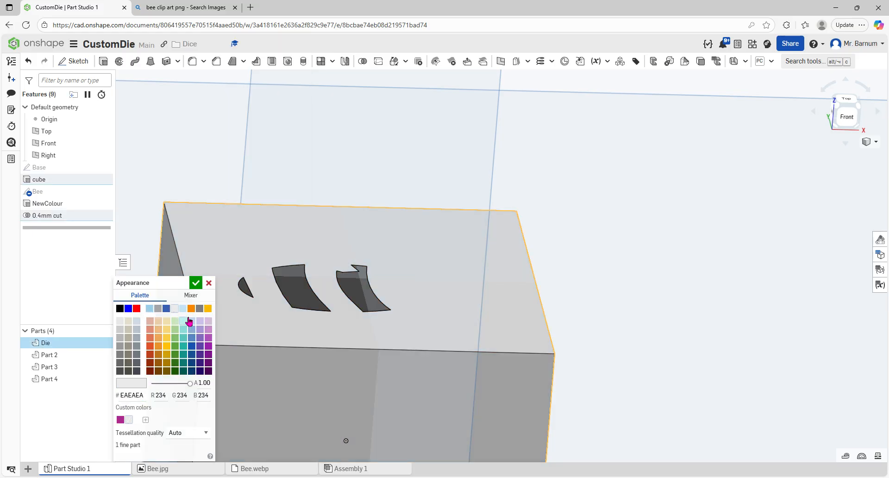
{"action": "left_click", "coordinate": [194, 283]}
{"action": "right_click_drag", "start_coordinate": [619, 248], "coordinate": [616, 280]}
{"action": "right_click_drag", "start_coordinate": [618, 284], "coordinate": [584, 290]}
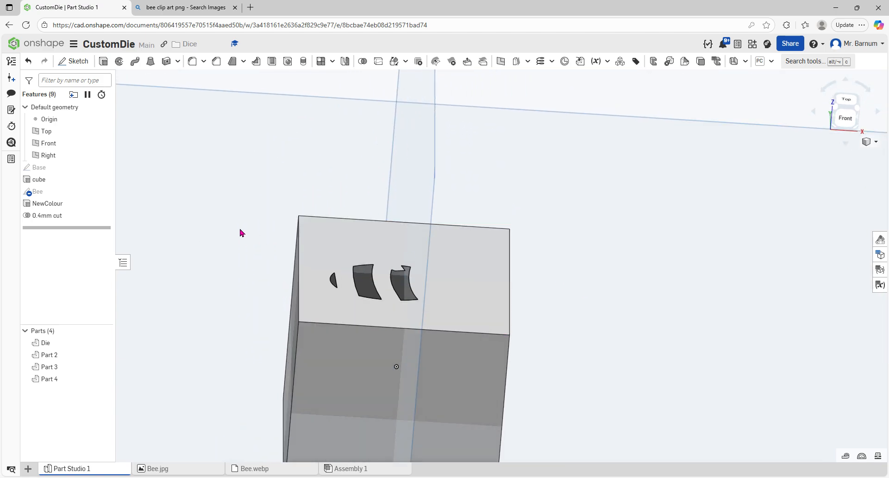